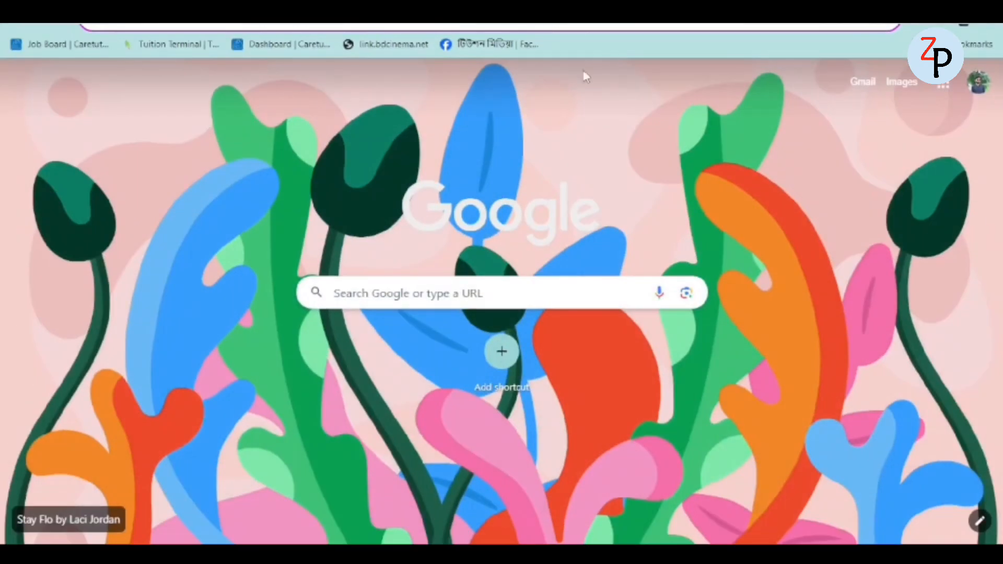
- Search the web for ntrca.teletalk, then open the NTRCA site's Application Form for the 18th Teachers' Registration Exam
{"action": "left_click", "coordinate": [489, 25]}
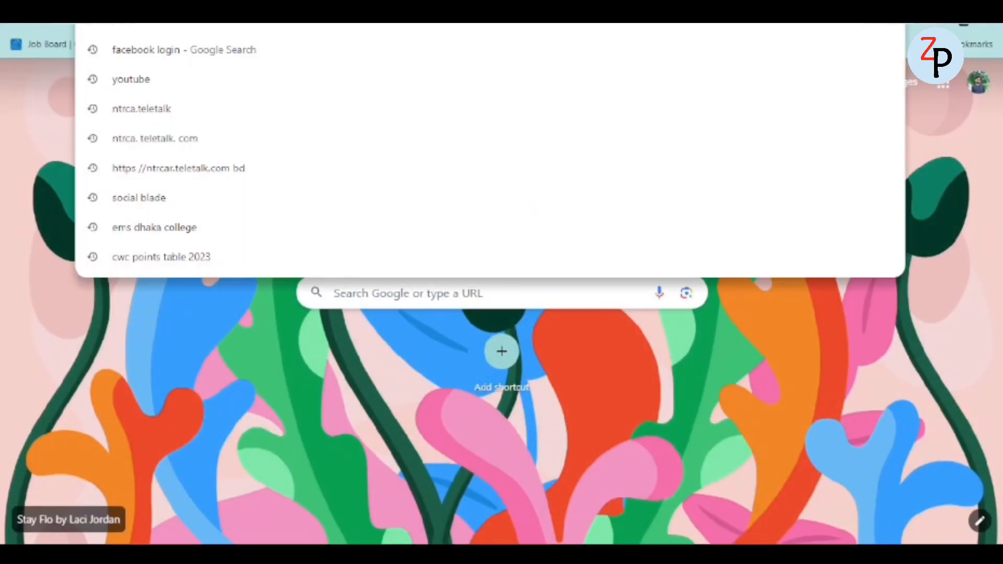
{"action": "type", "text": "ntr"}
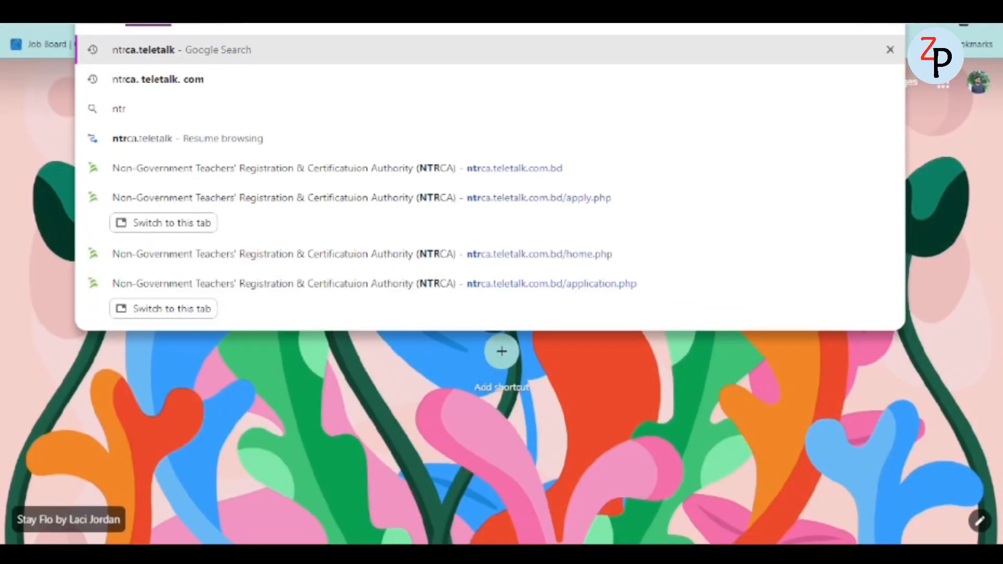
{"action": "type", "text": "ca.tele"}
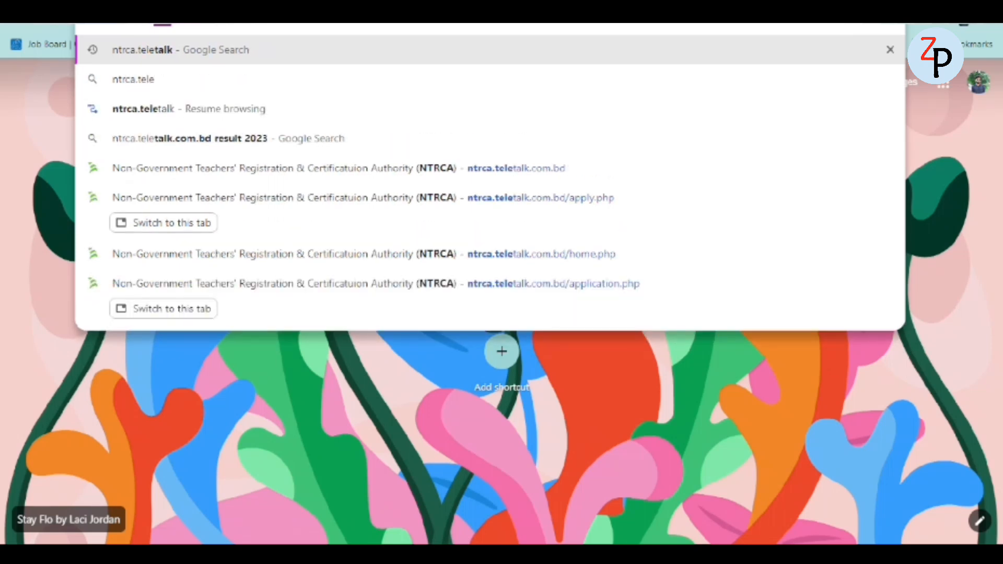
{"action": "key", "text": "Return"}
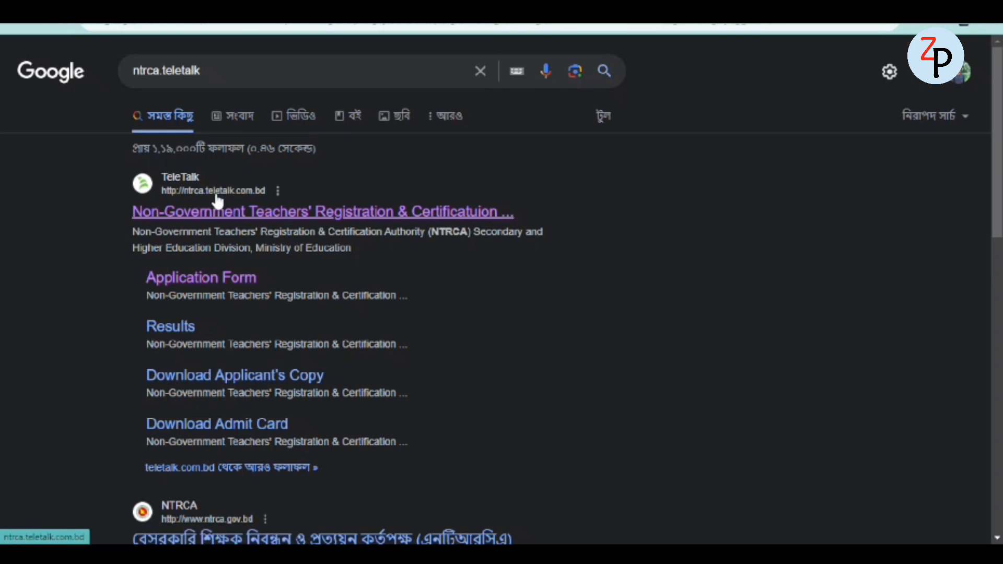
{"action": "left_click", "coordinate": [205, 213]}
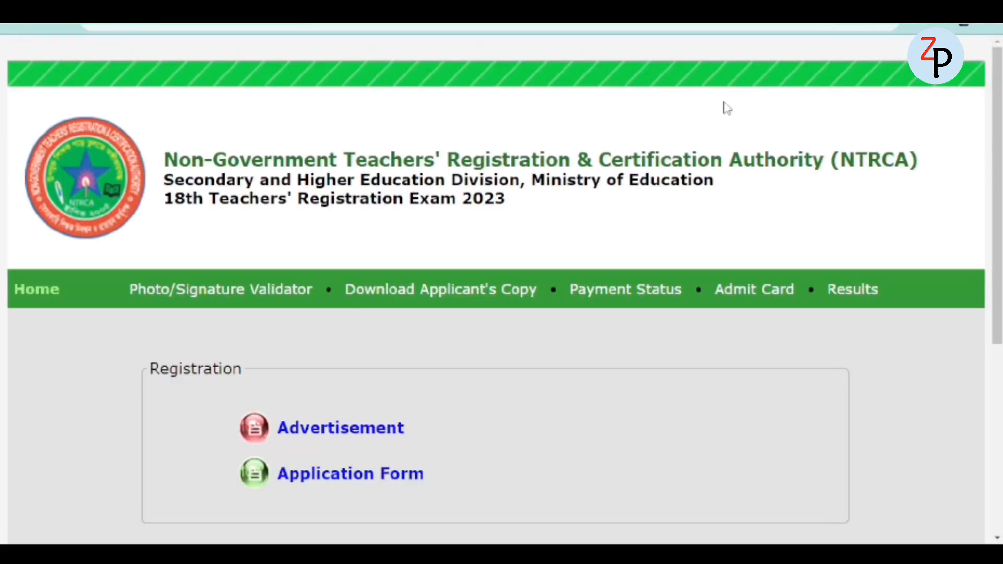
{"action": "scroll", "coordinate": [998, 96], "scroll_direction": "down", "scroll_amount": 3}
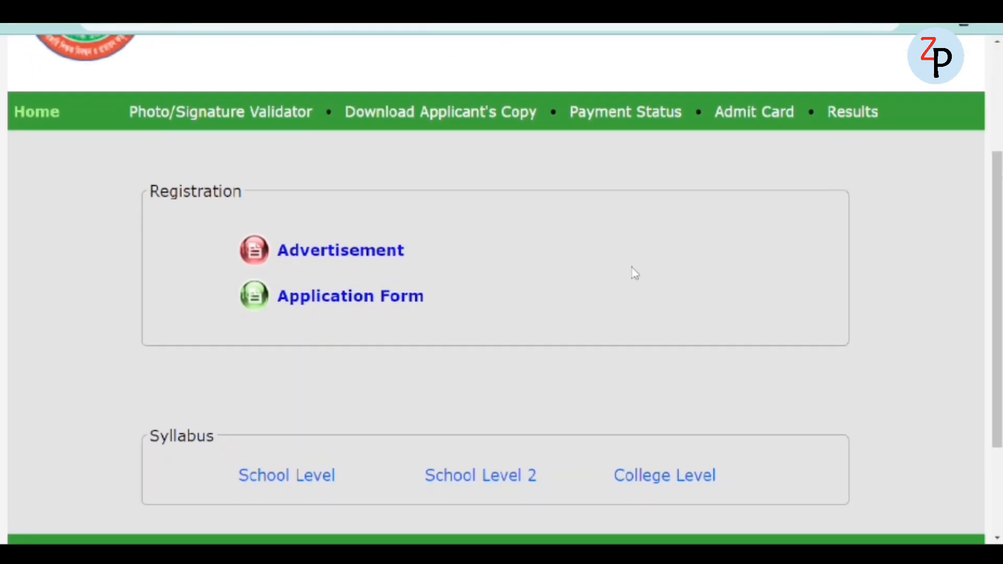
{"action": "left_click", "coordinate": [321, 304]}
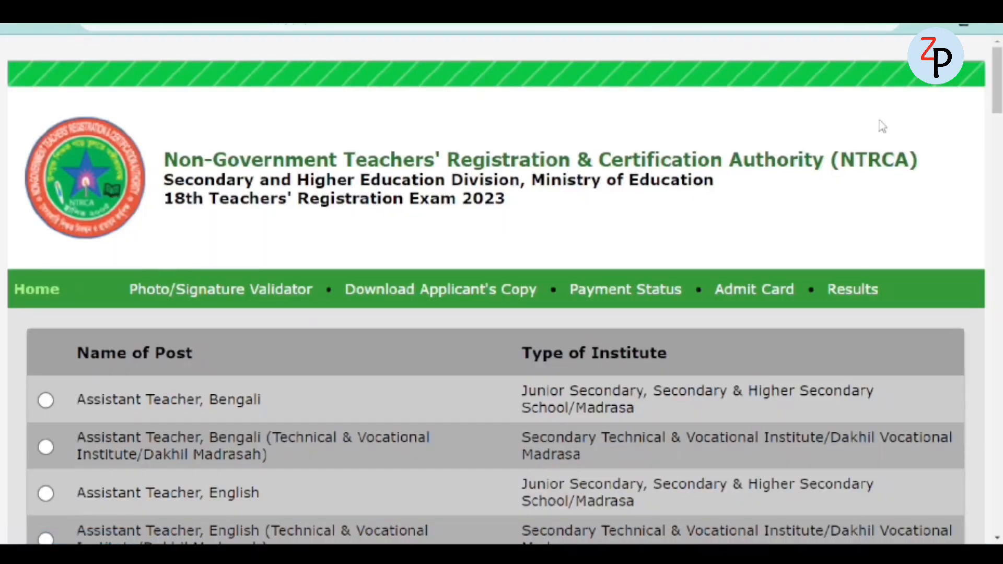
- Choose the Ebtedaye Teacher (General) post and continue to the Candidate's Information Form
{"action": "left_click_drag", "start_coordinate": [996, 93], "coordinate": [962, 339]}
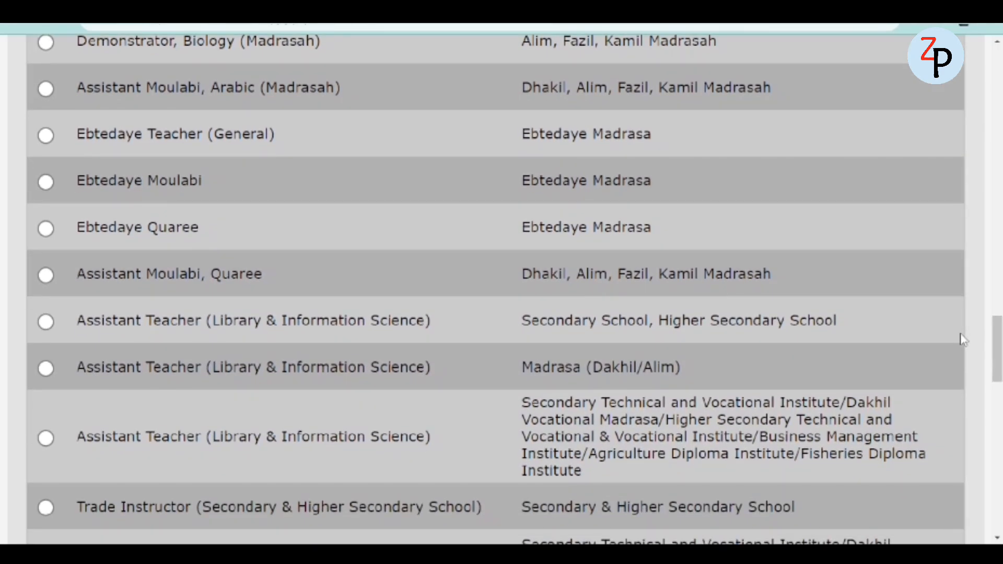
{"action": "left_click_drag", "start_coordinate": [999, 334], "coordinate": [940, 310]}
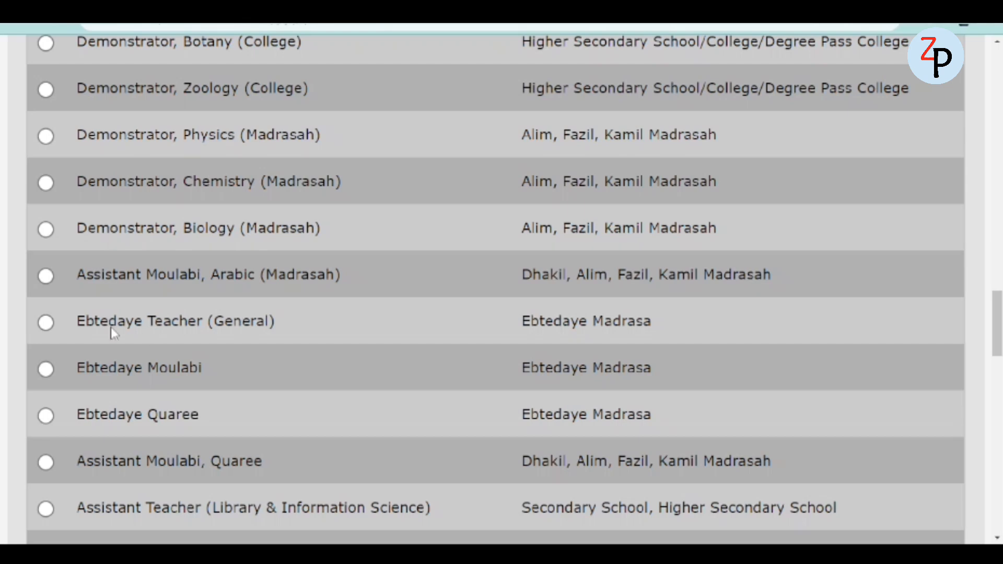
{"action": "left_click", "coordinate": [46, 323]}
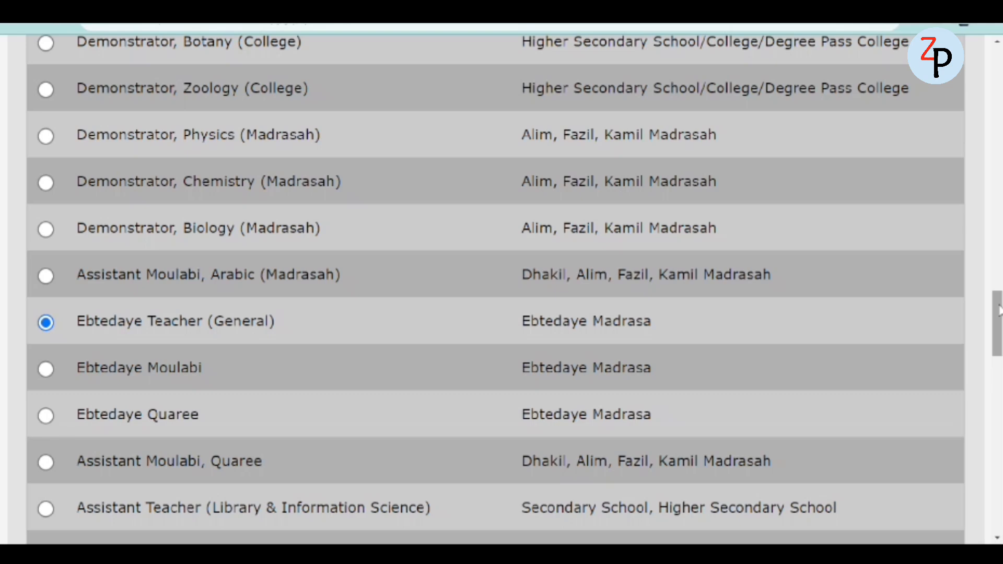
{"action": "left_click_drag", "start_coordinate": [998, 311], "coordinate": [999, 486]}
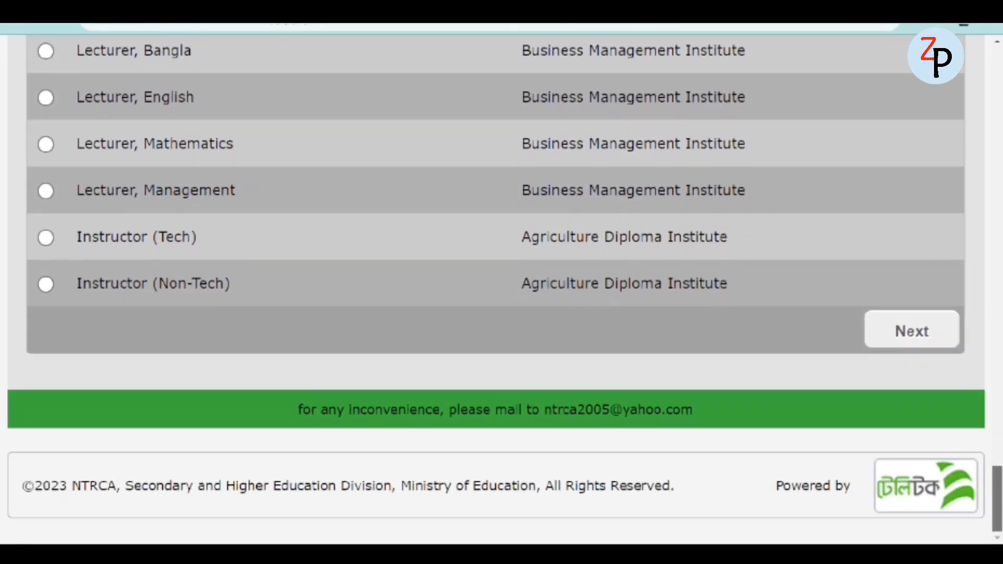
{"action": "left_click", "coordinate": [906, 335]}
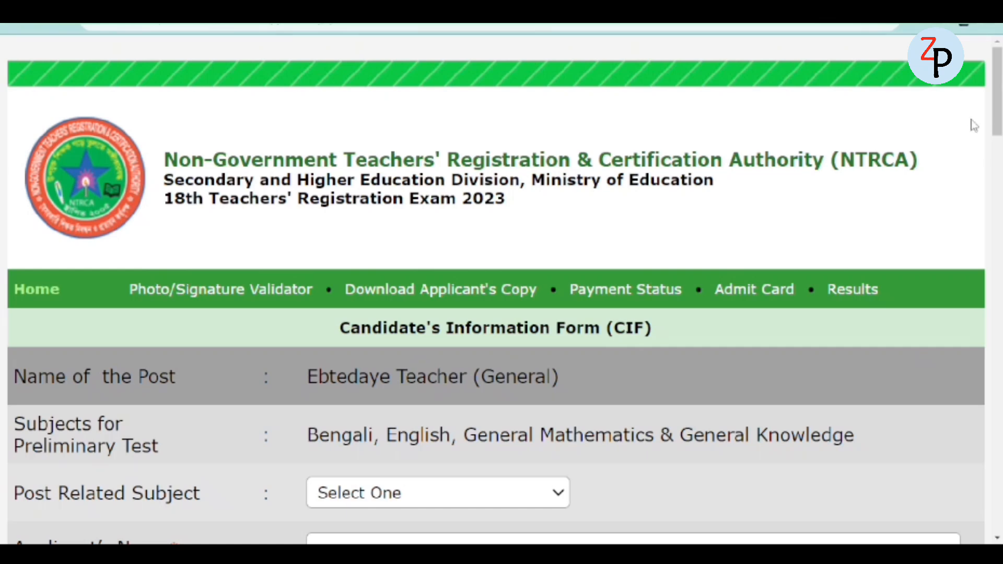
- Set the post related subject for the Ebtedaye Teacher post to Language (Bengali & English)
{"action": "left_click_drag", "start_coordinate": [1001, 73], "coordinate": [997, 120]}
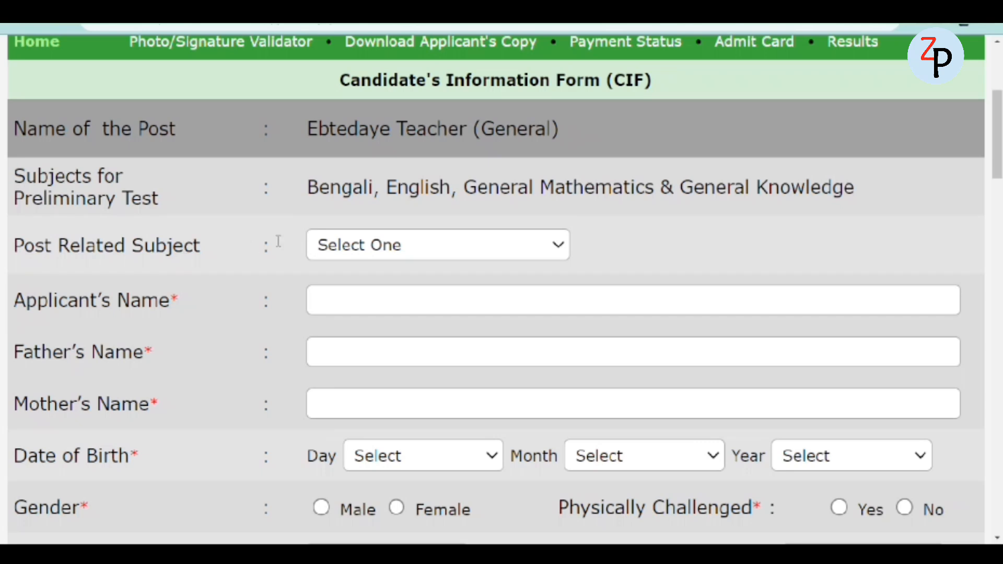
{"action": "left_click", "coordinate": [483, 246]}
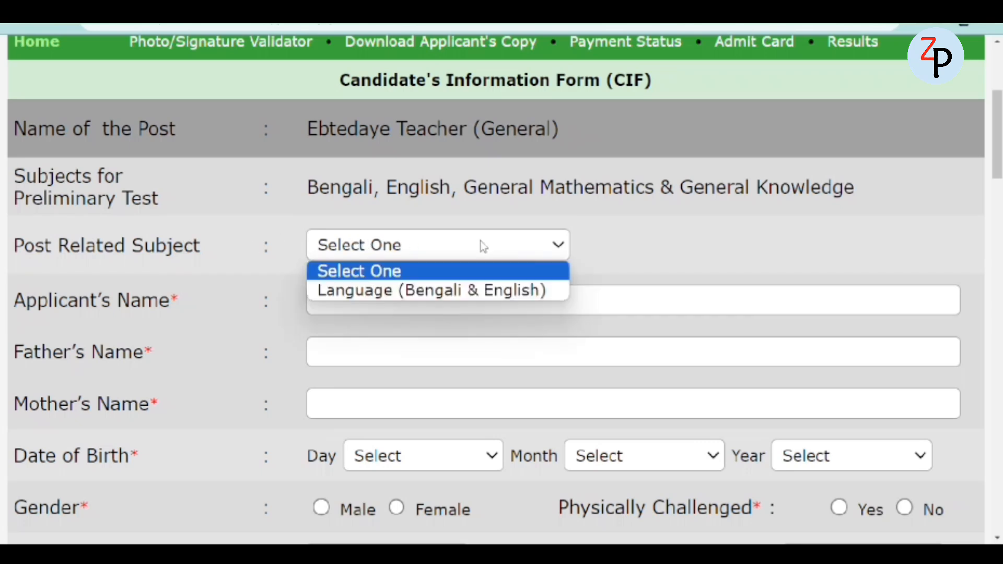
{"action": "left_click", "coordinate": [433, 292]}
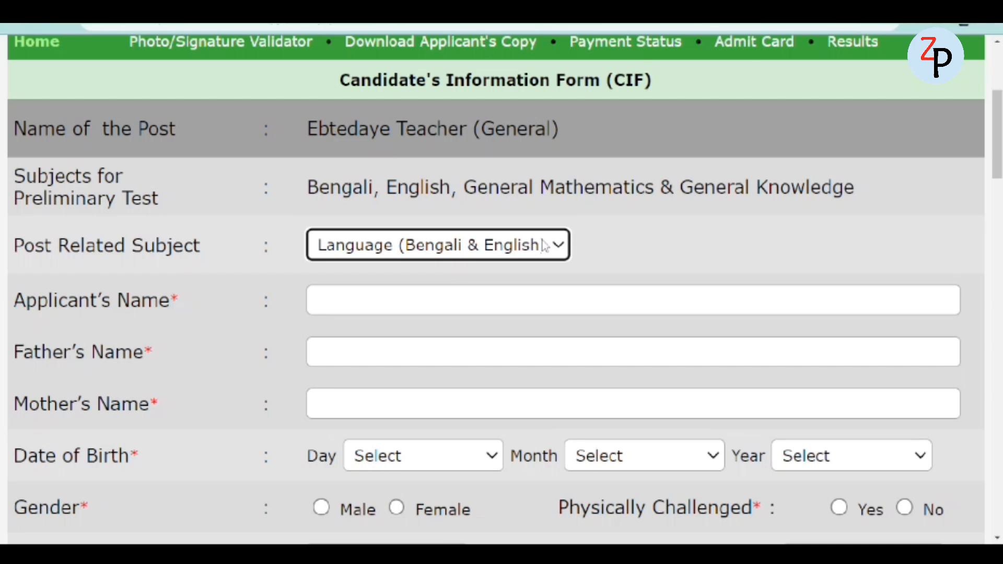
{"action": "left_click", "coordinate": [558, 246]}
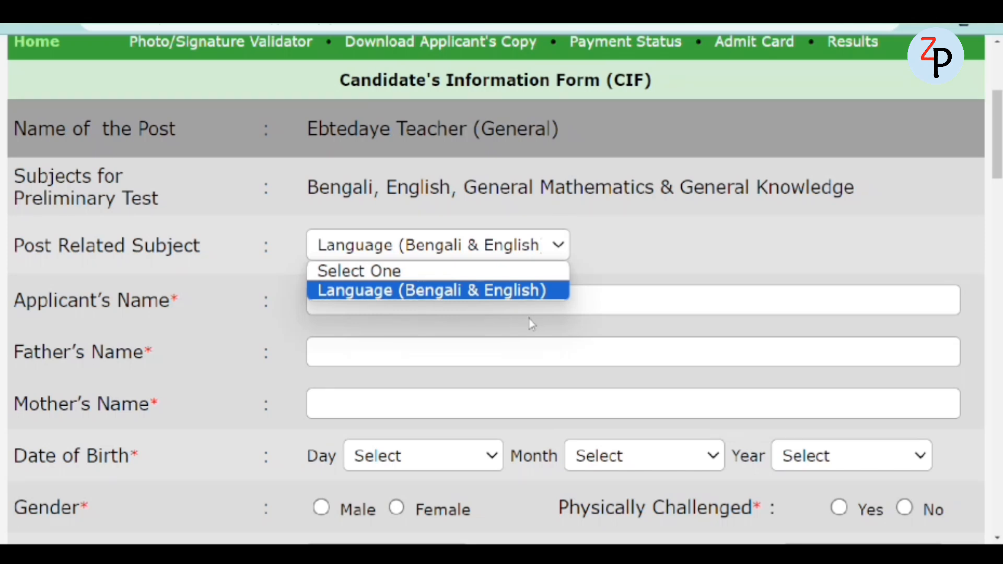
{"action": "left_click", "coordinate": [544, 248]}
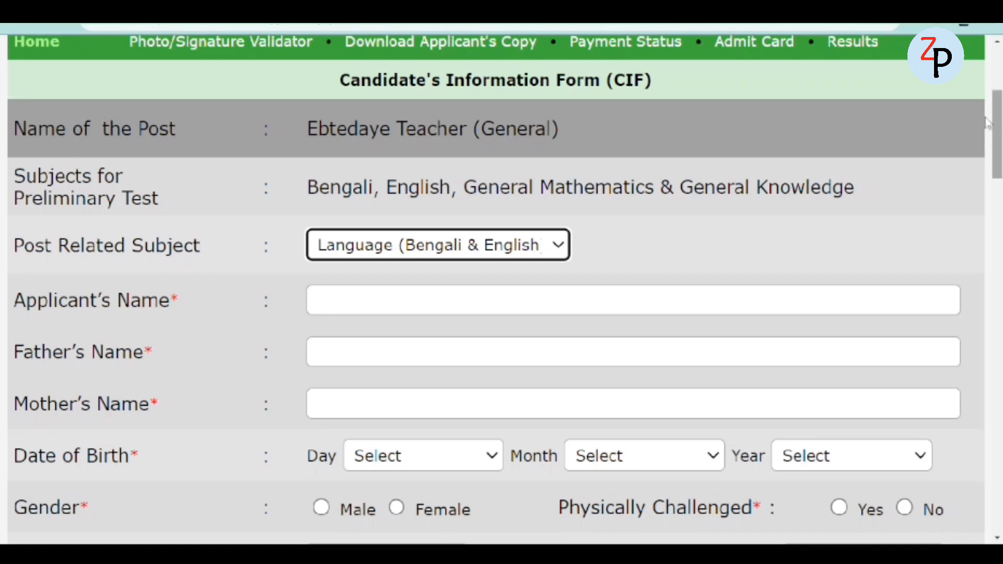
- Return to the post list, choose the Lecturer post for Higher Secondary School/College/Madrasa, and continue to its Candidate's Information Form
{"action": "left_click", "coordinate": [16, 25]}
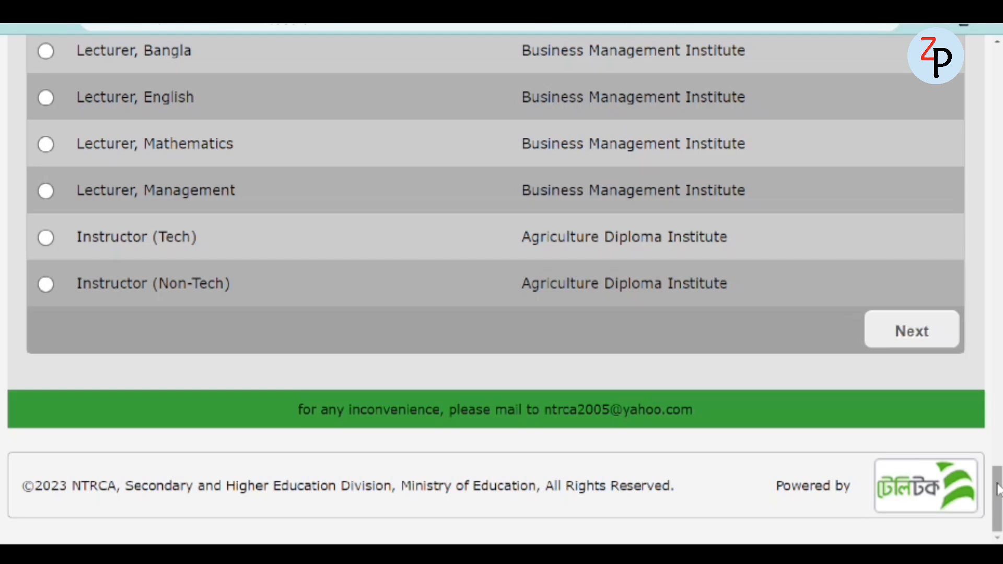
{"action": "left_click_drag", "start_coordinate": [998, 486], "coordinate": [965, 329]}
{"action": "scroll", "coordinate": [948, 261], "scroll_direction": "up", "scroll_amount": 9}
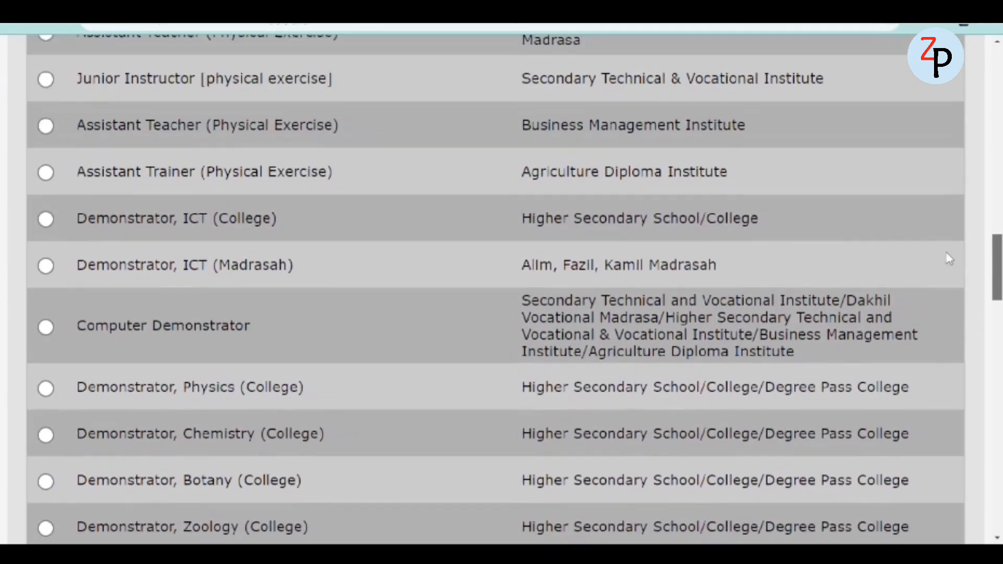
{"action": "scroll", "coordinate": [926, 204], "scroll_direction": "down", "scroll_amount": 6}
{"action": "scroll", "coordinate": [921, 268], "scroll_direction": "down", "scroll_amount": 8}
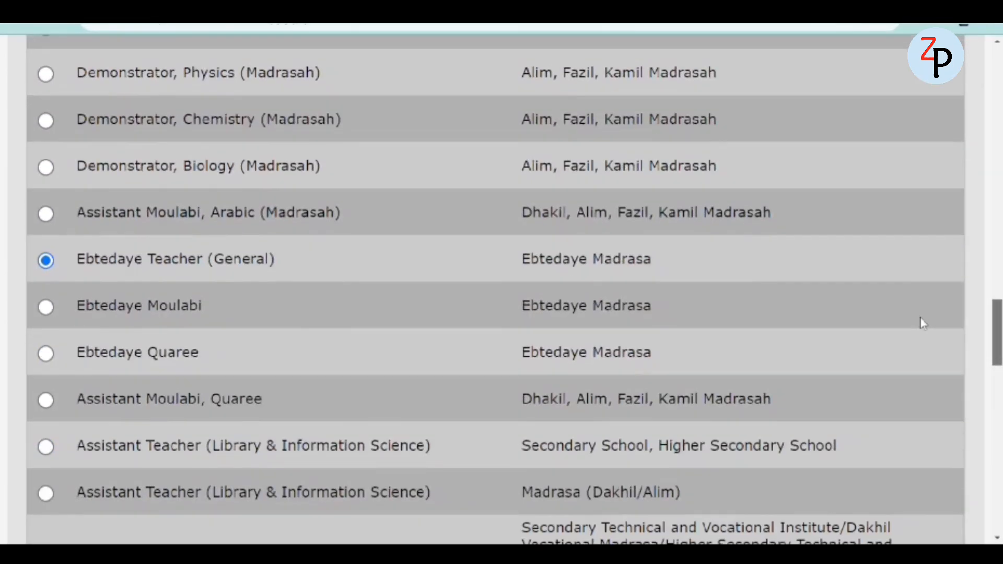
{"action": "scroll", "coordinate": [922, 322], "scroll_direction": "down", "scroll_amount": 7}
{"action": "scroll", "coordinate": [921, 371], "scroll_direction": "up", "scroll_amount": 1}
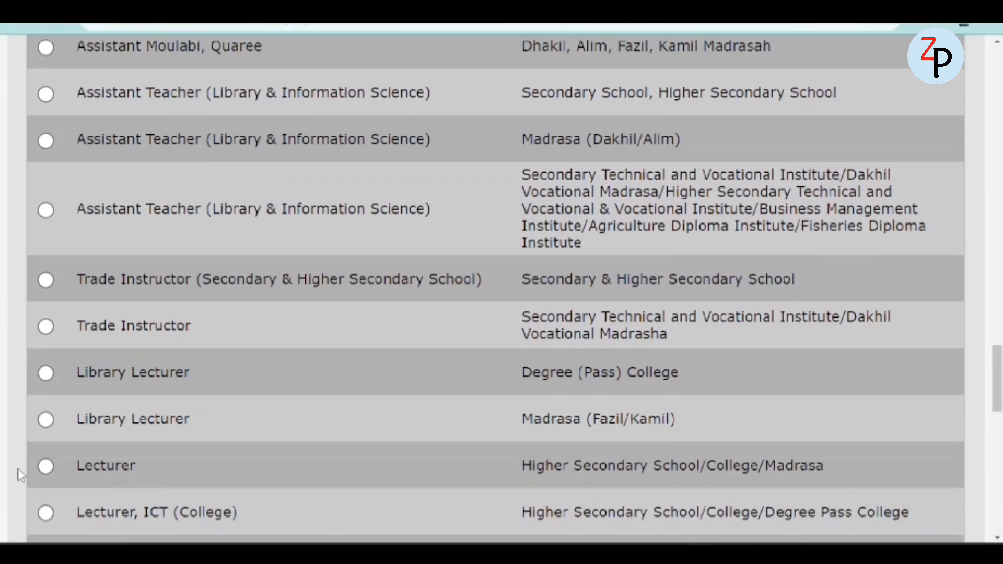
{"action": "left_click", "coordinate": [46, 468]}
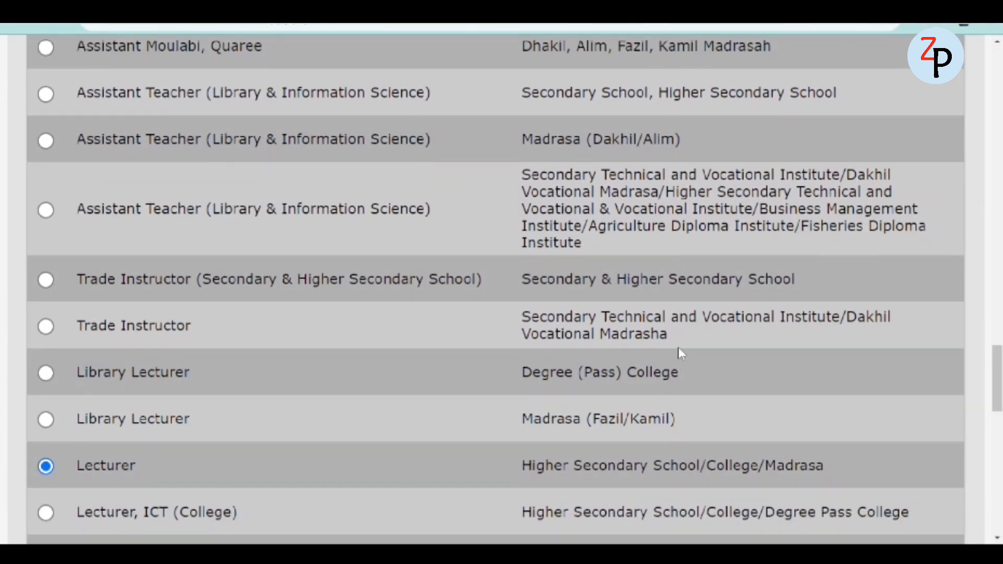
{"action": "left_click_drag", "start_coordinate": [997, 379], "coordinate": [997, 499]}
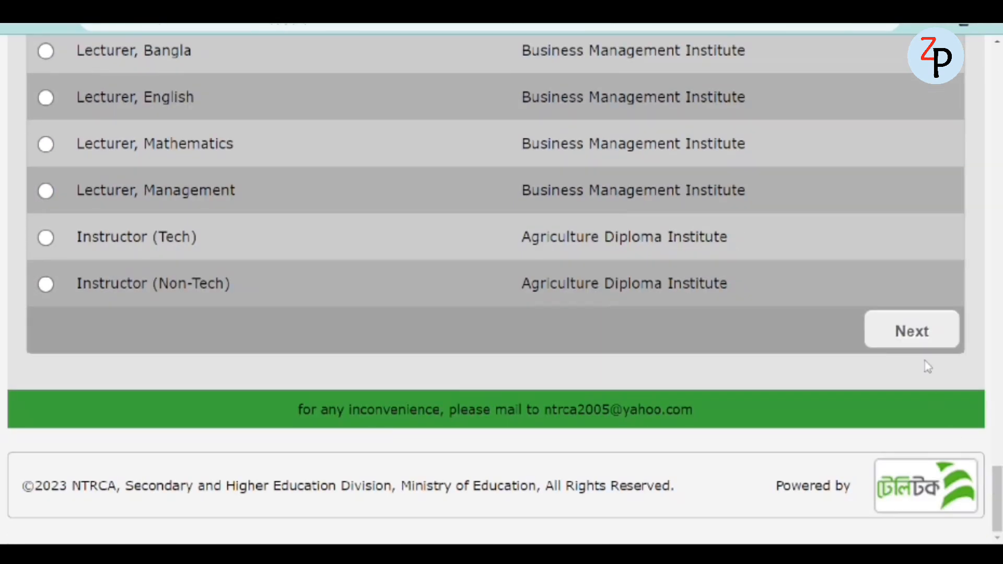
{"action": "left_click", "coordinate": [920, 331]}
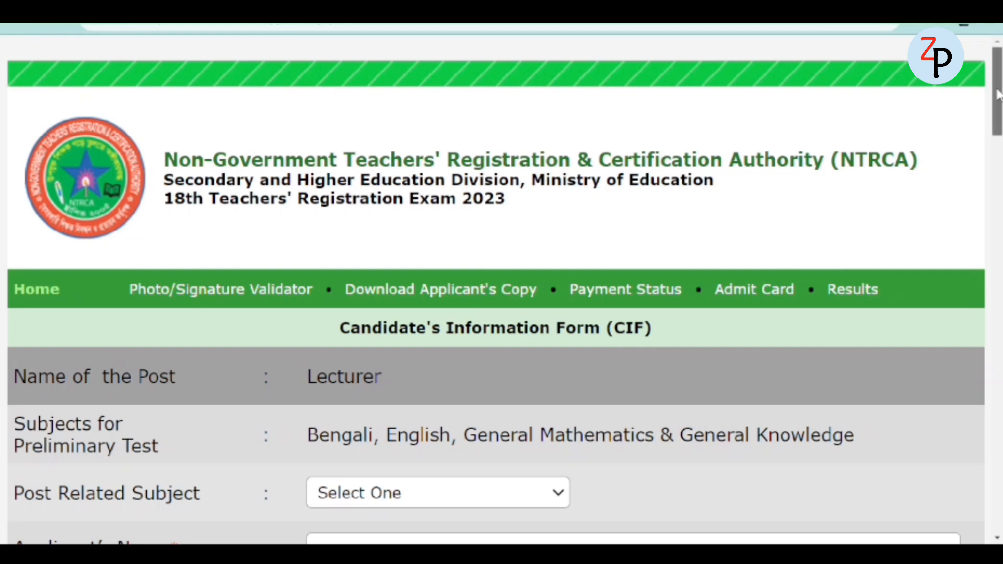
- Set the post related subject for the Lecturer post to Chemistry
{"action": "scroll", "coordinate": [996, 272], "scroll_direction": "down", "scroll_amount": 2}
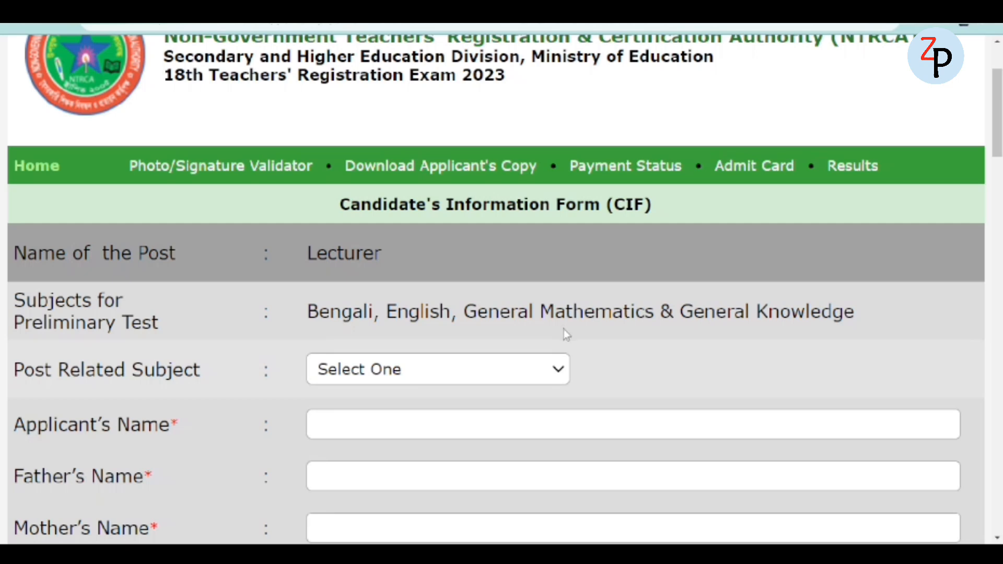
{"action": "left_click", "coordinate": [536, 369]}
{"action": "scroll", "coordinate": [515, 219], "scroll_direction": "down", "scroll_amount": 1}
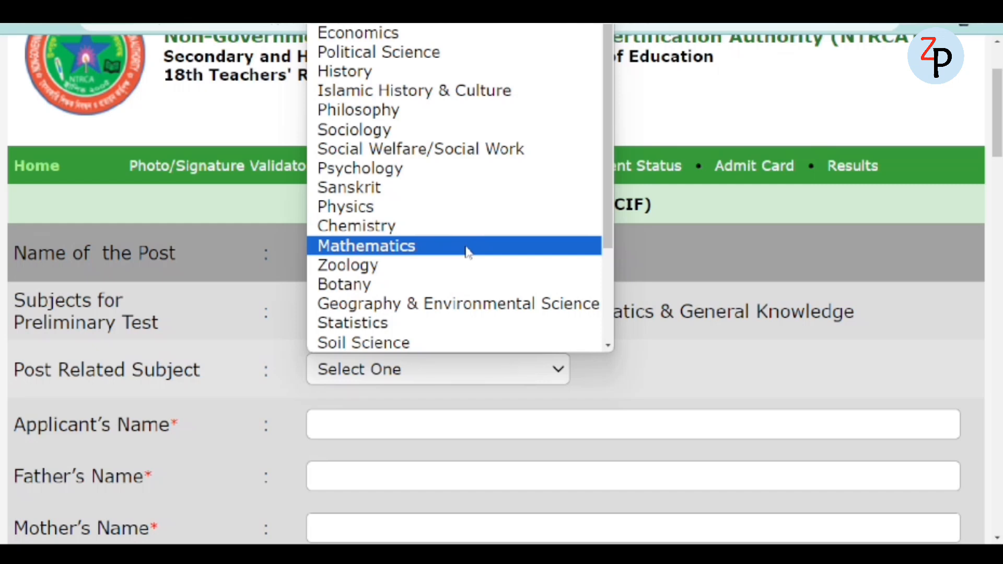
{"action": "left_click", "coordinate": [628, 368]}
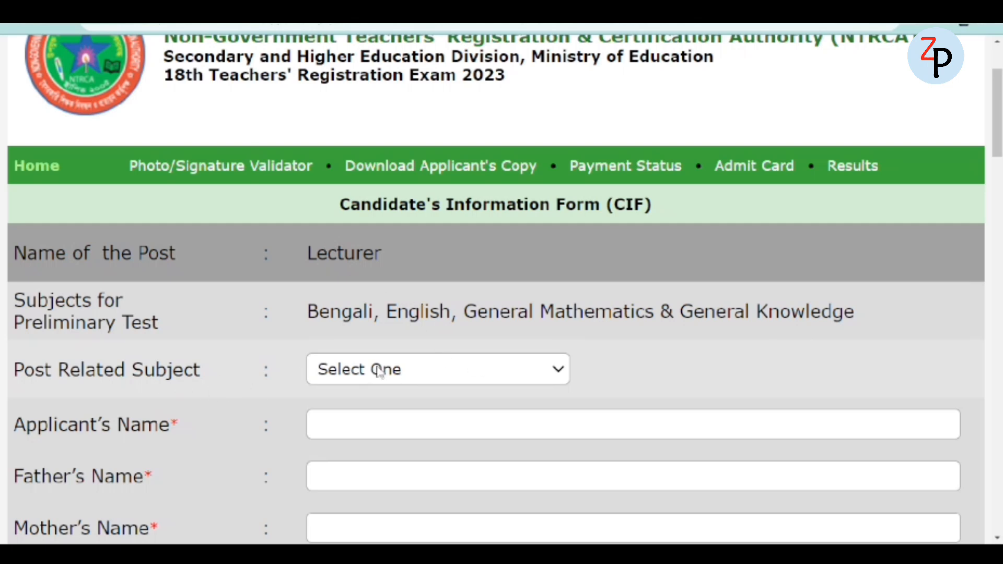
{"action": "left_click", "coordinate": [437, 370]}
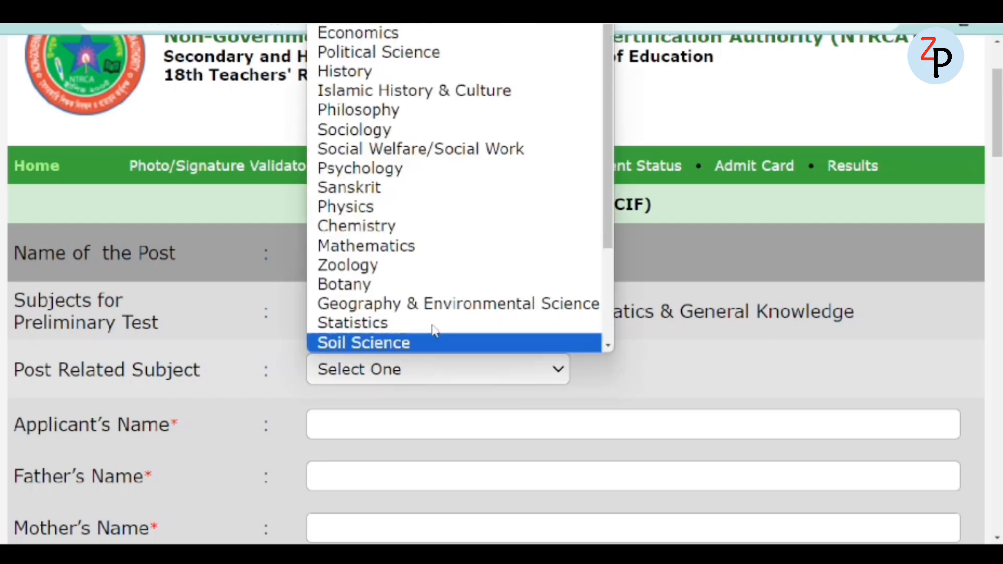
{"action": "left_click", "coordinate": [368, 227]}
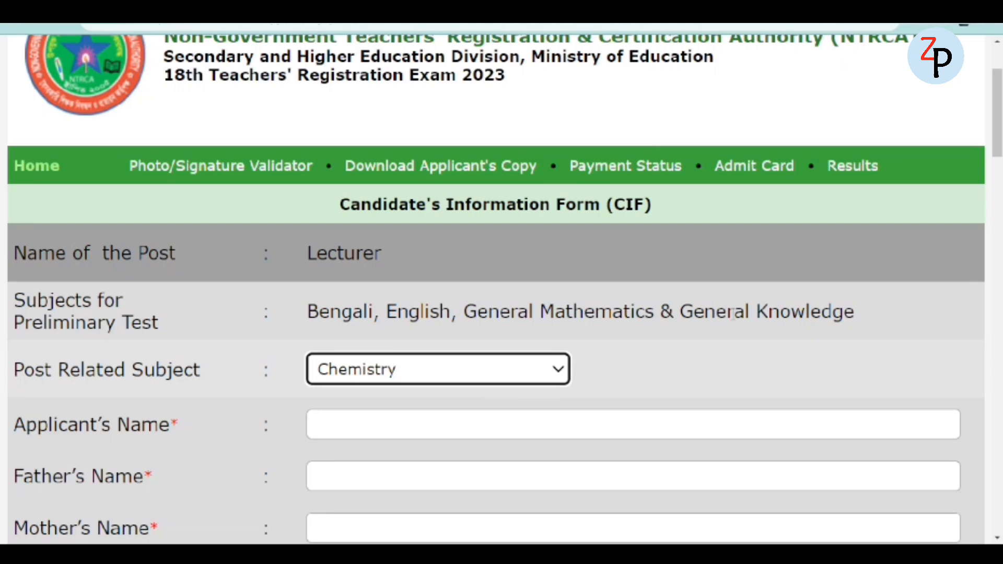
- Examine the applicant's, father's and mother's name fields in the Candidate's Information Form
{"action": "scroll", "coordinate": [501, 282], "scroll_direction": "down", "scroll_amount": 5}
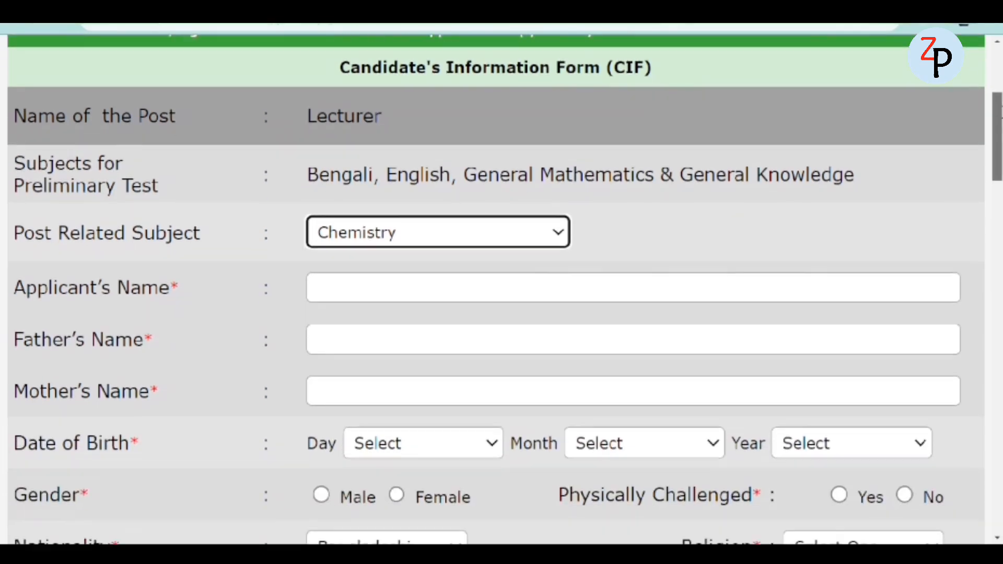
{"action": "scroll", "coordinate": [502, 282], "scroll_direction": "up", "scroll_amount": 1}
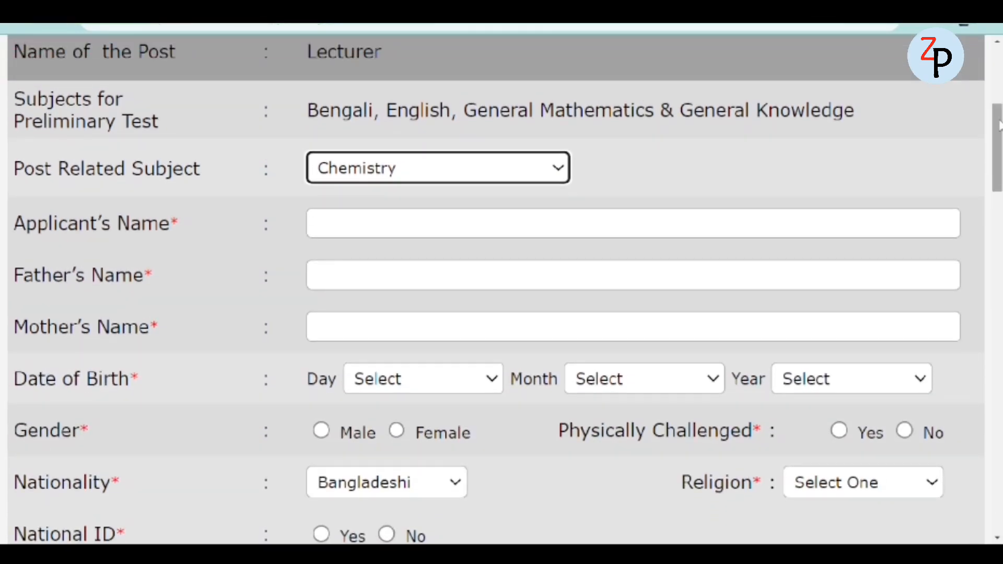
{"action": "scroll", "coordinate": [982, 131], "scroll_direction": "down", "scroll_amount": 1}
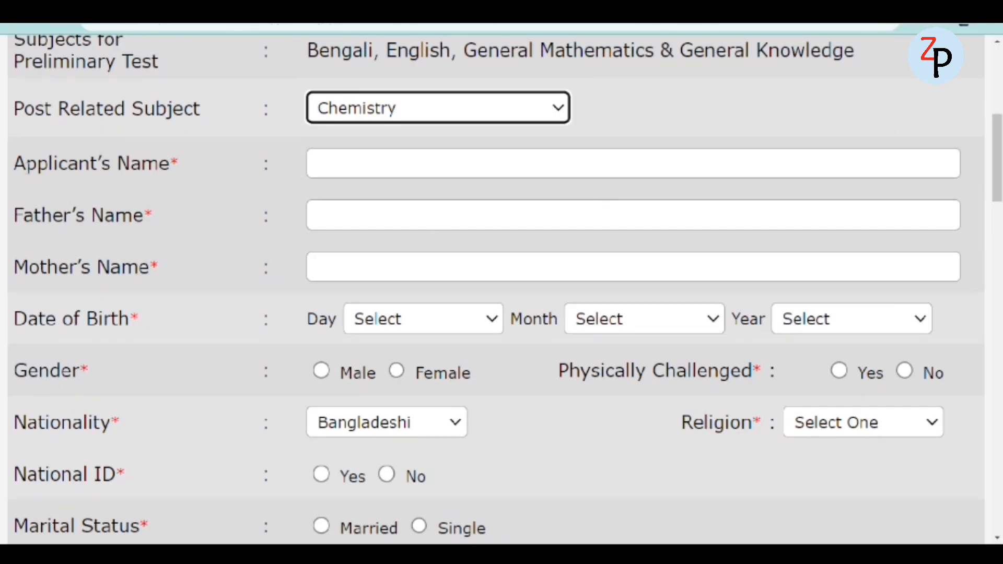
{"action": "left_click", "coordinate": [321, 158]}
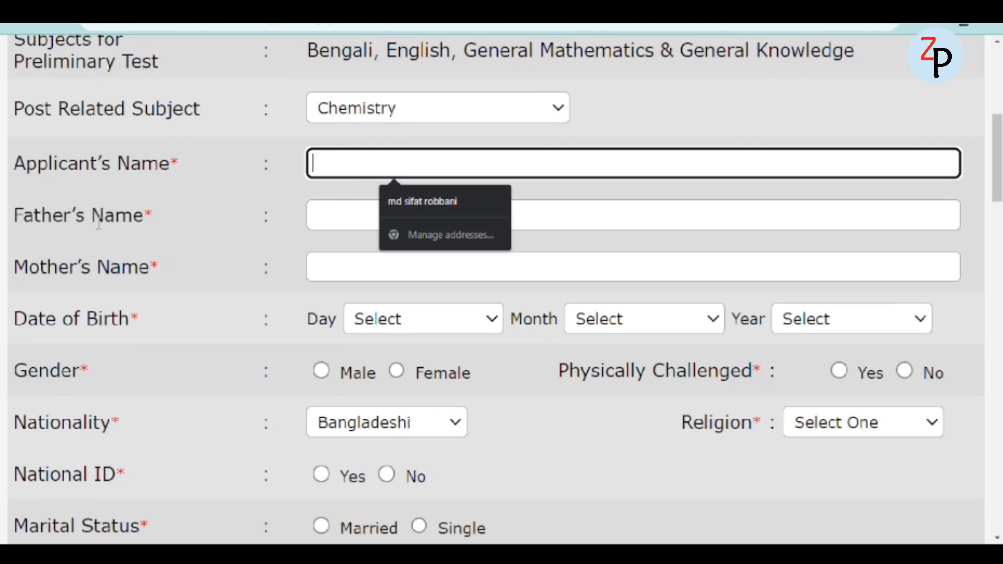
{"action": "left_click", "coordinate": [346, 216]}
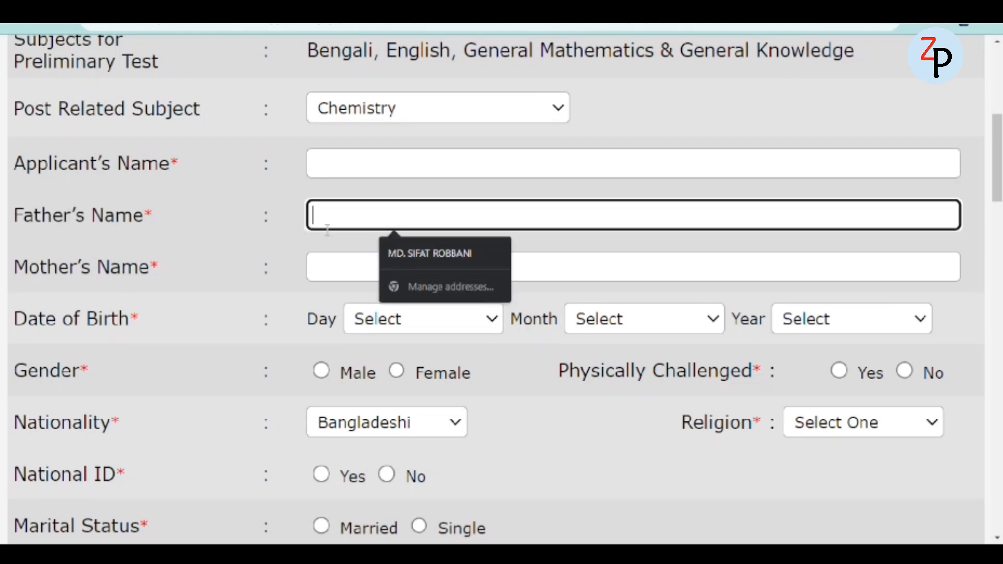
{"action": "left_click", "coordinate": [332, 255]}
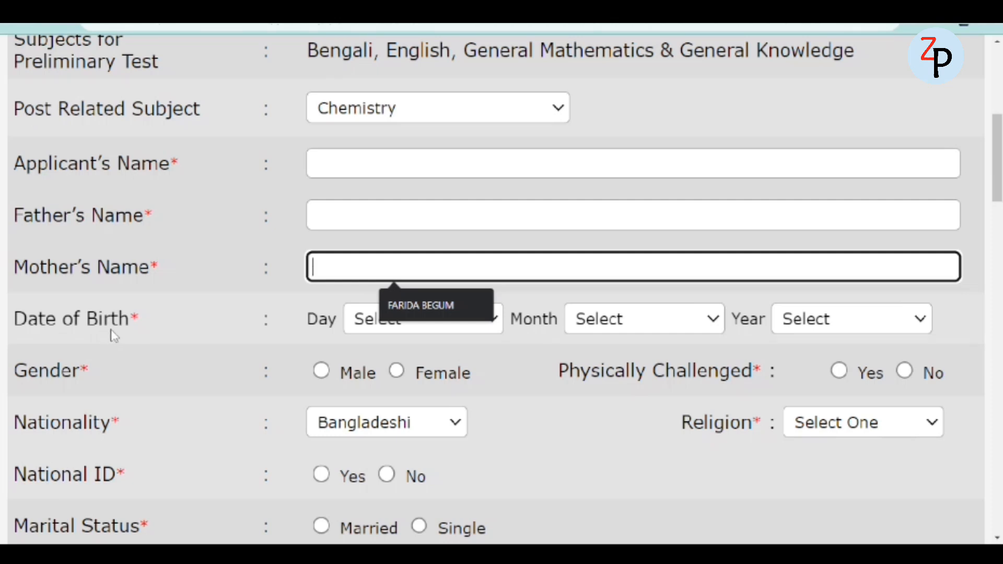
- Examine the day and year choices for the date of birth
{"action": "left_click", "coordinate": [367, 325]}
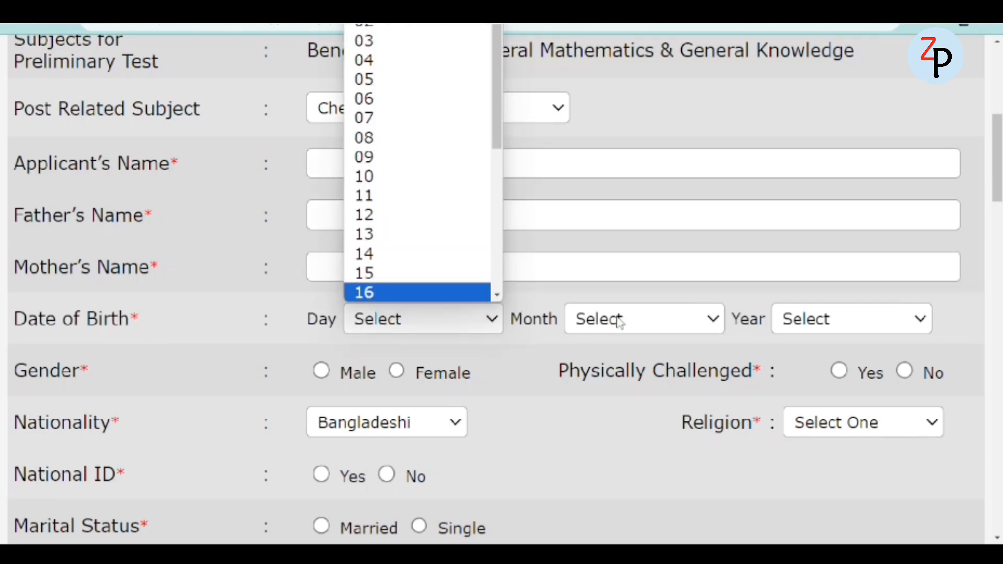
{"action": "left_click", "coordinate": [854, 319]}
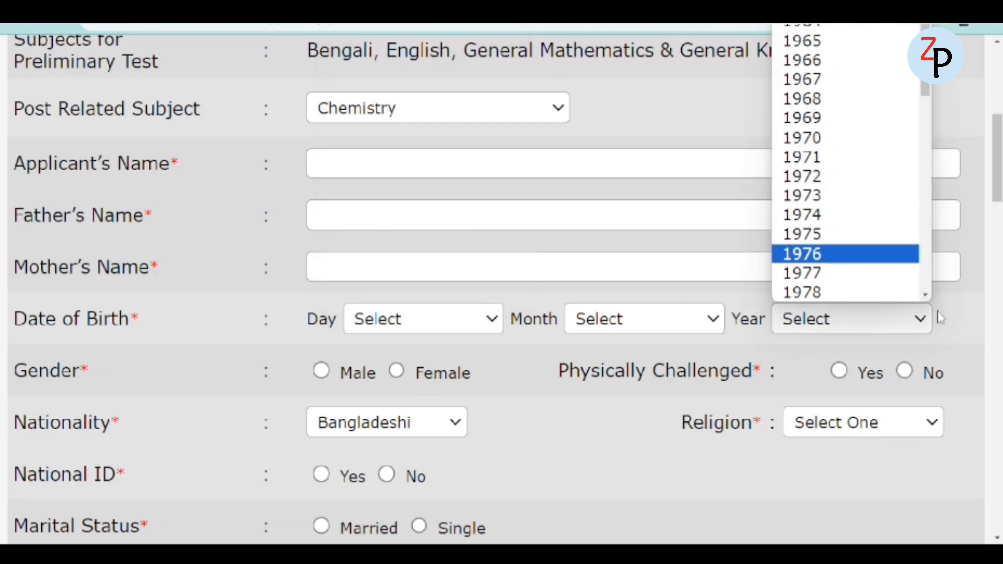
- Set the applicant's gender to Female and the physically challenged option to Yes
{"action": "left_click_drag", "start_coordinate": [998, 170], "coordinate": [998, 201]}
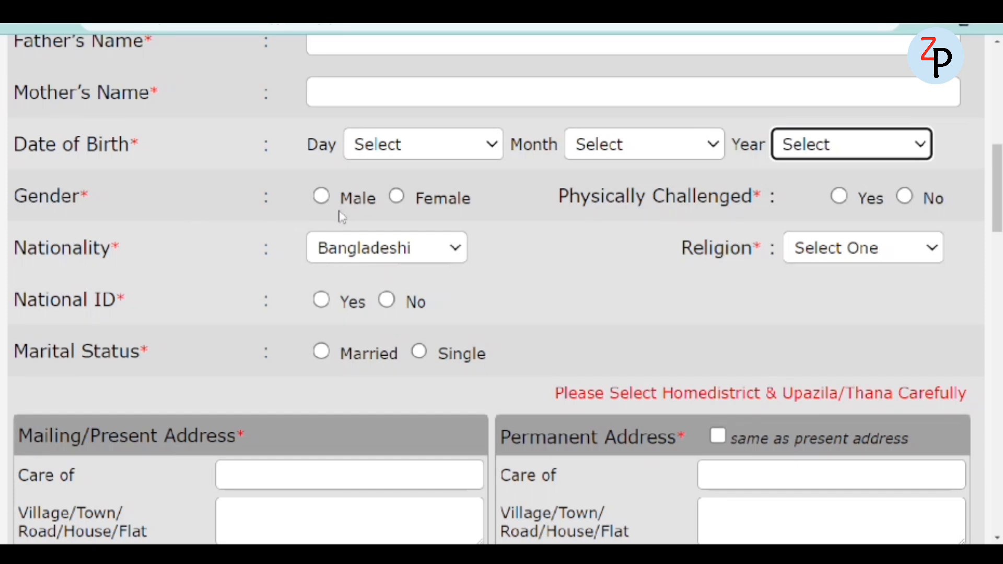
{"action": "left_click", "coordinate": [321, 196]}
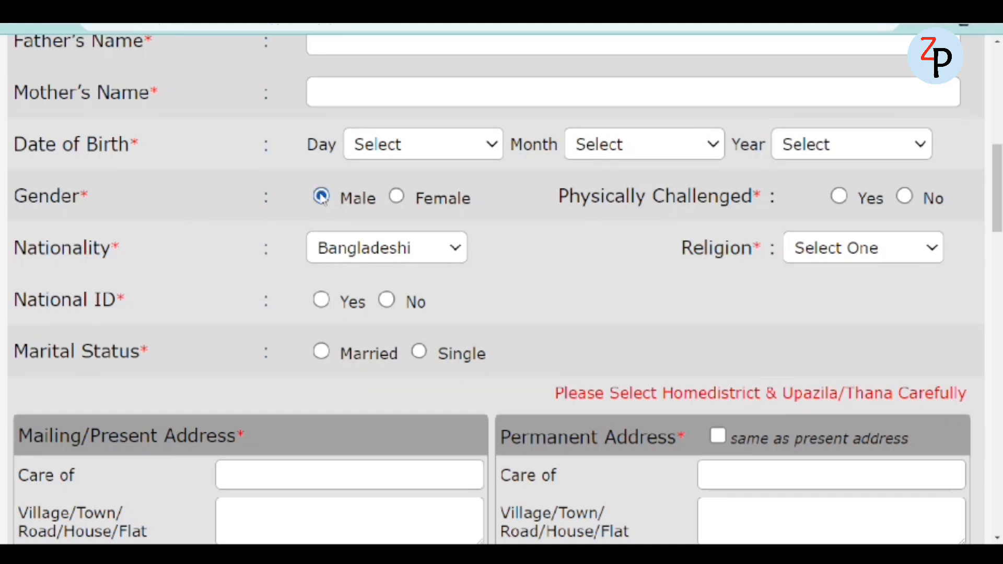
{"action": "left_click", "coordinate": [396, 199]}
{"action": "left_click", "coordinate": [839, 197]}
{"action": "left_click", "coordinate": [903, 196]}
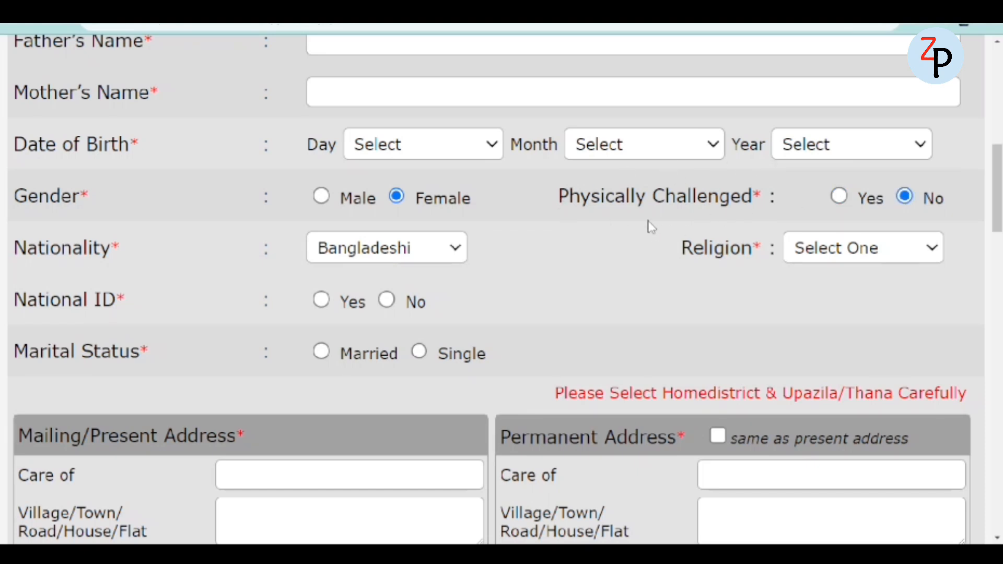
{"action": "left_click", "coordinate": [839, 198]}
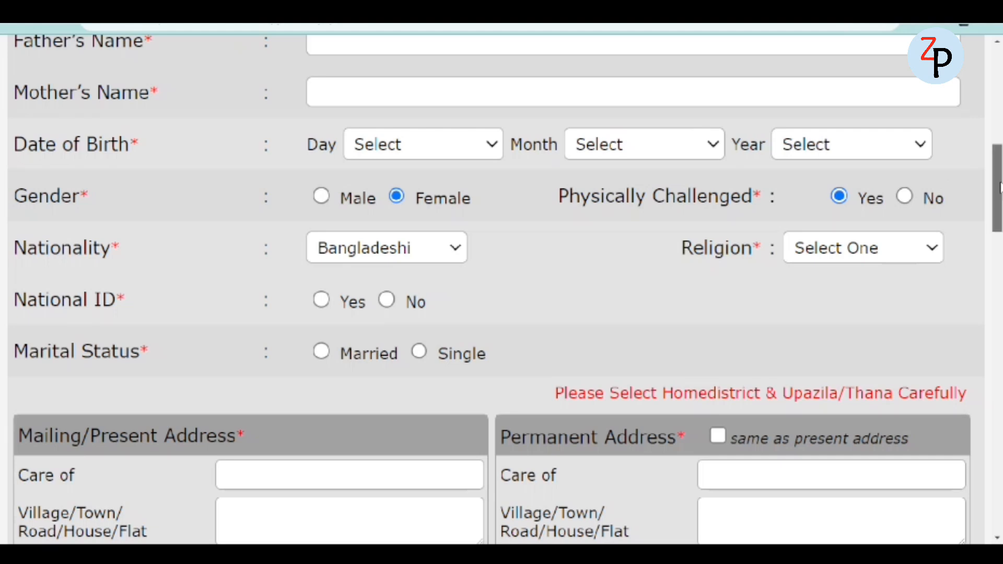
- Set the applicant's religion to Islam
{"action": "scroll", "coordinate": [998, 188], "scroll_direction": "down", "scroll_amount": 1}
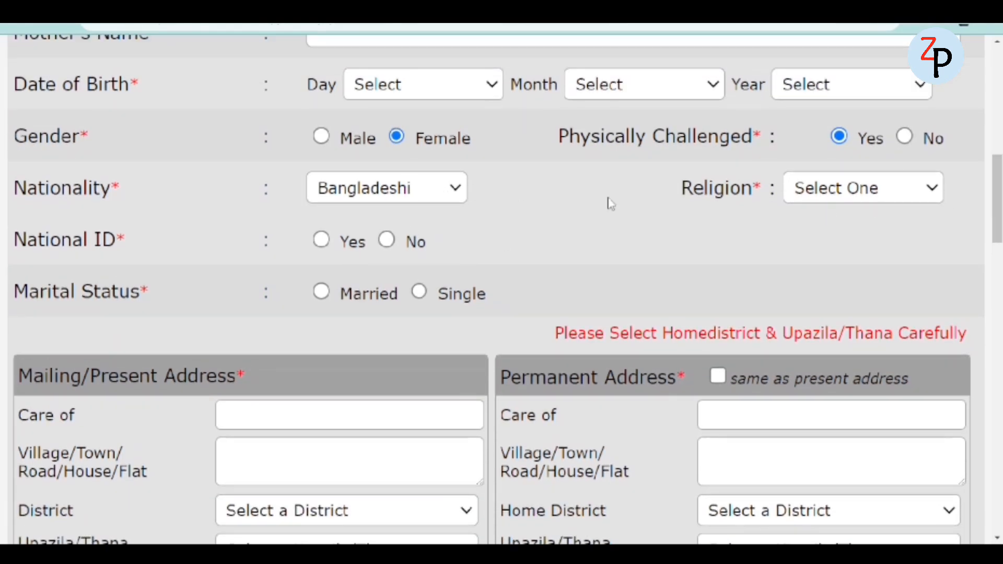
{"action": "left_click", "coordinate": [909, 189]}
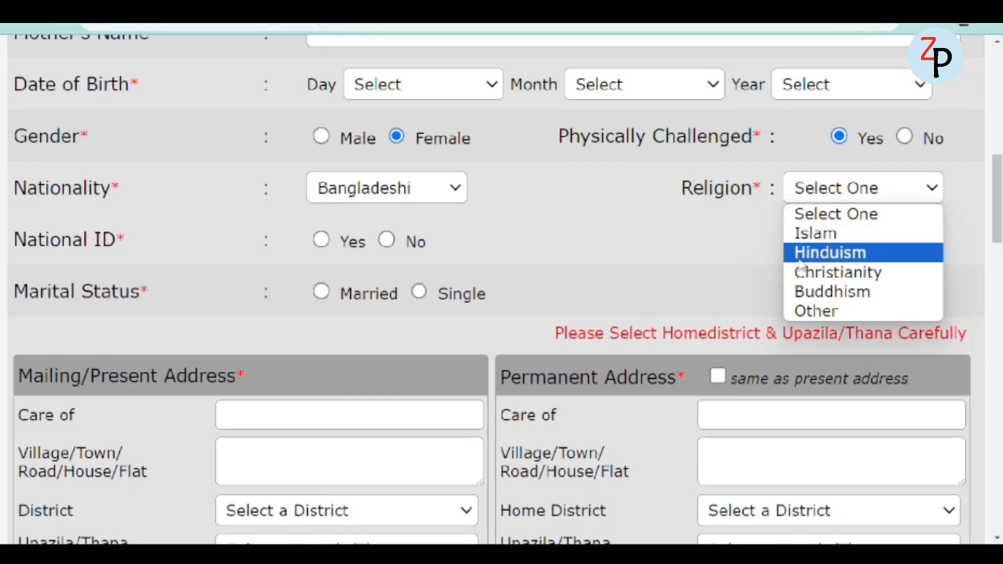
{"action": "left_click", "coordinate": [839, 239]}
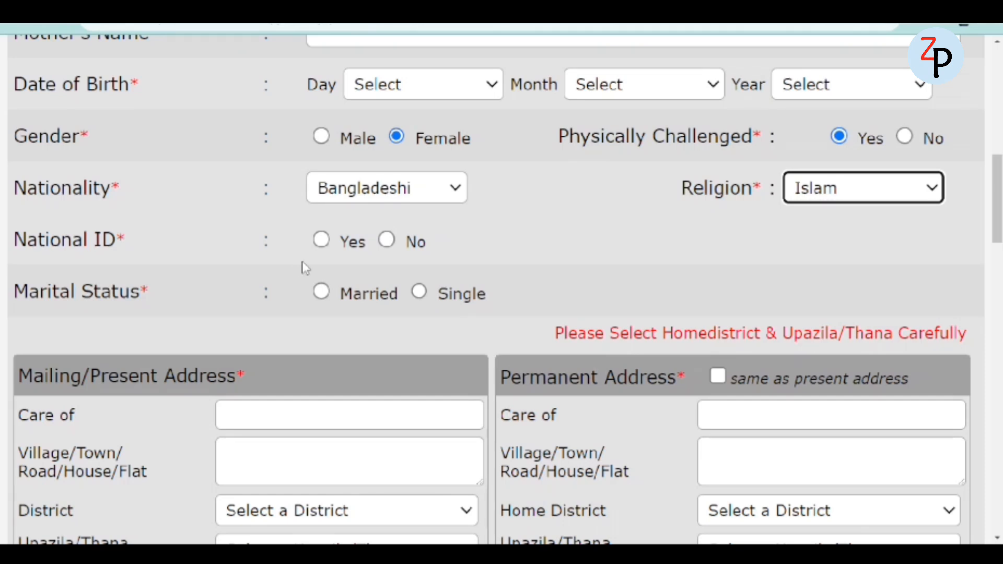
- Set National ID to Yes and open the National ID number field for entry
{"action": "left_click", "coordinate": [321, 240]}
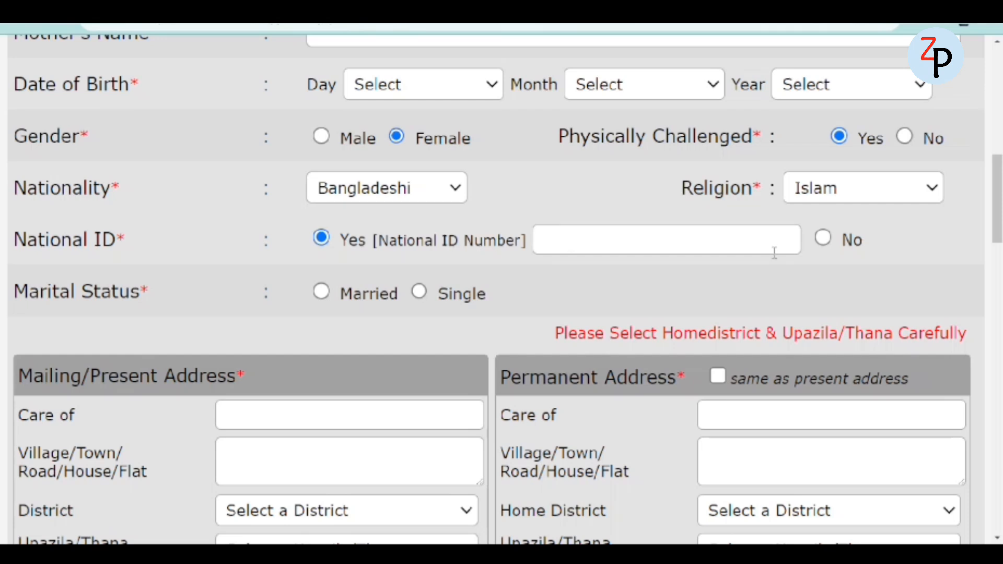
{"action": "left_click", "coordinate": [823, 240]}
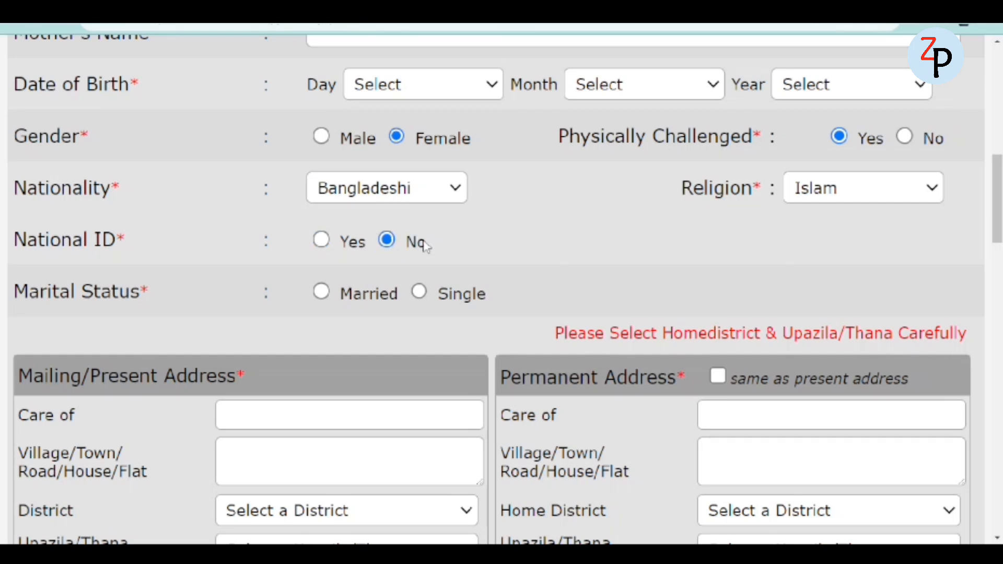
{"action": "left_click", "coordinate": [321, 240]}
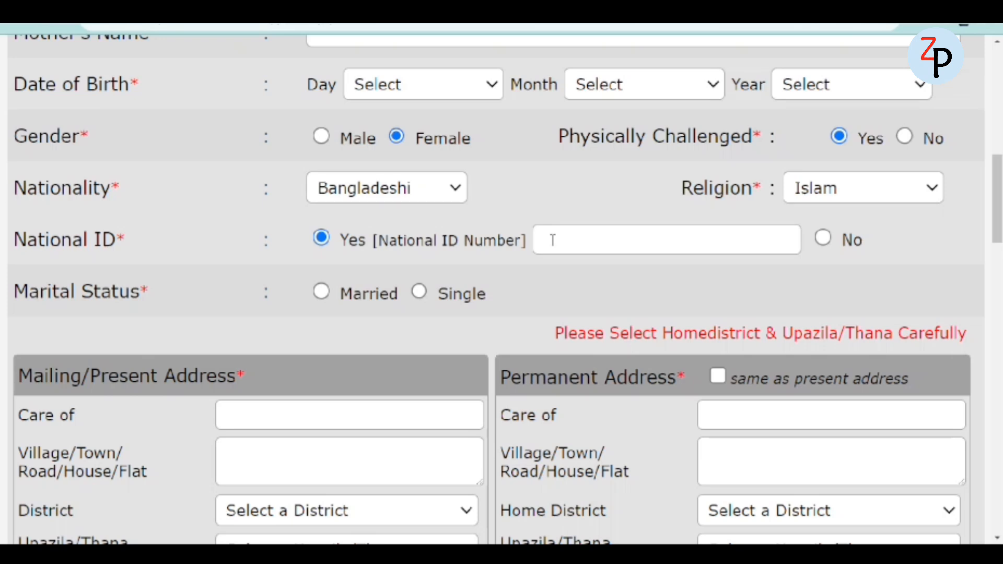
{"action": "left_click", "coordinate": [573, 238]}
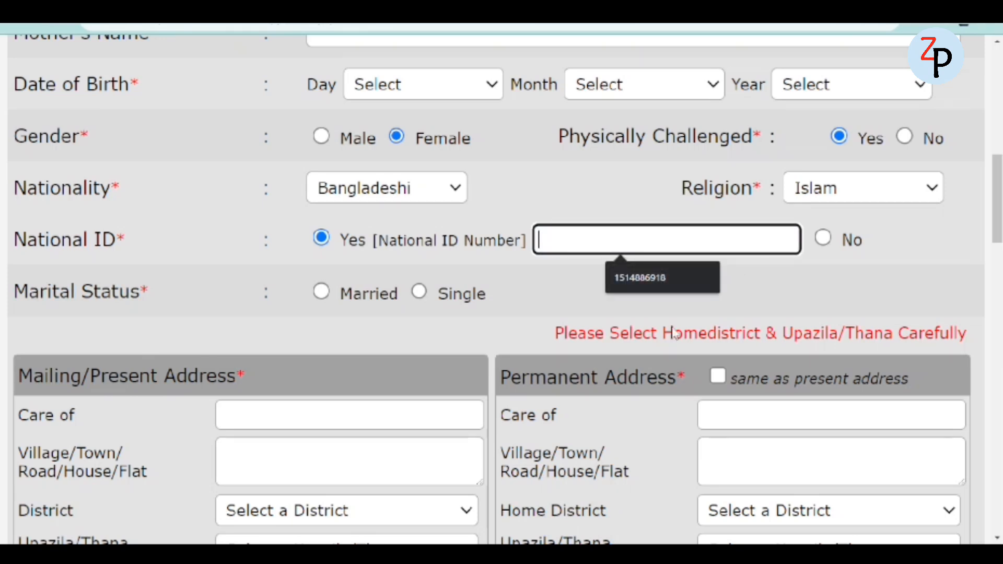
{"action": "left_click", "coordinate": [674, 288]}
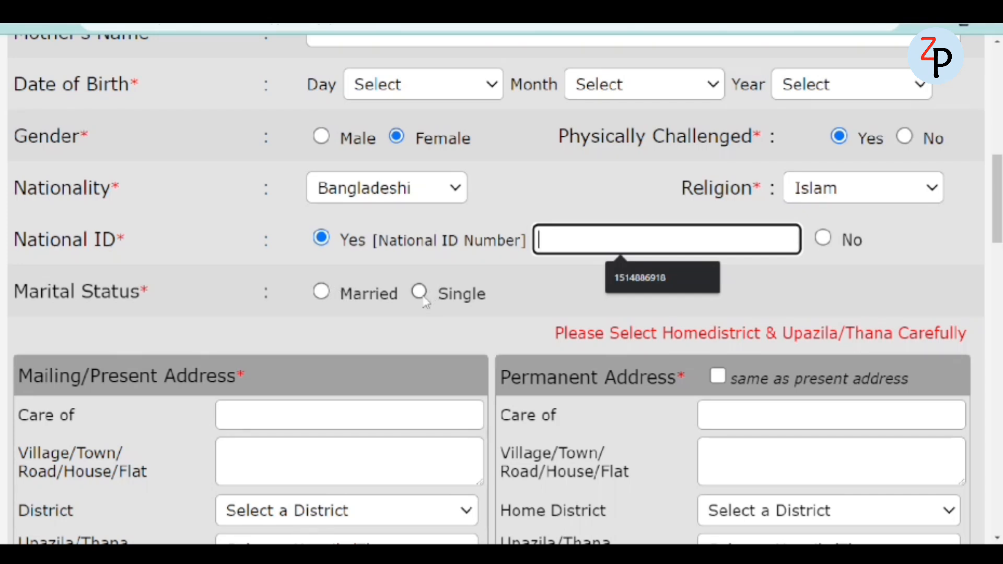
- Check the spouse name field offered for Married, and set the marital status to Single
{"action": "left_click", "coordinate": [321, 291]}
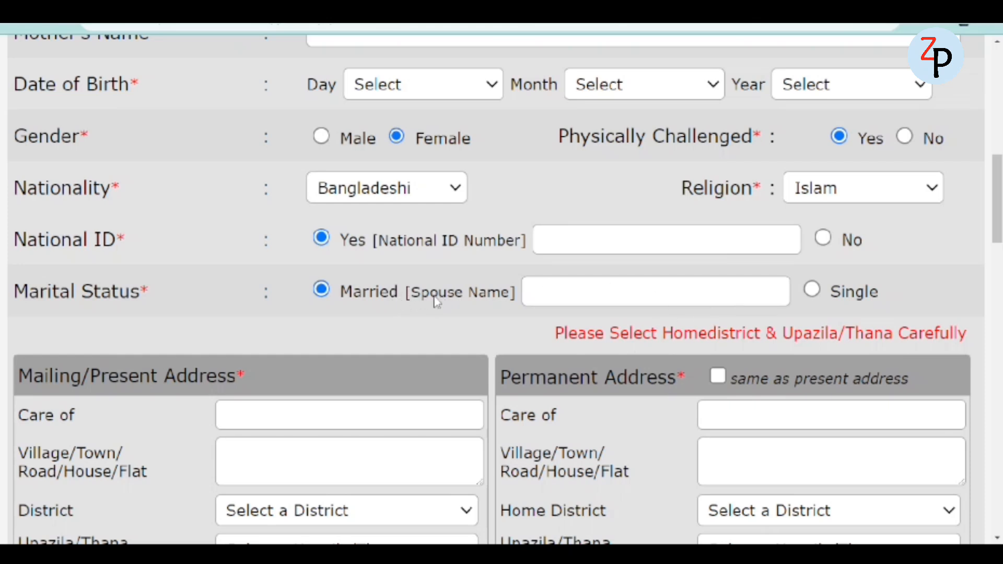
{"action": "left_click", "coordinate": [570, 295]}
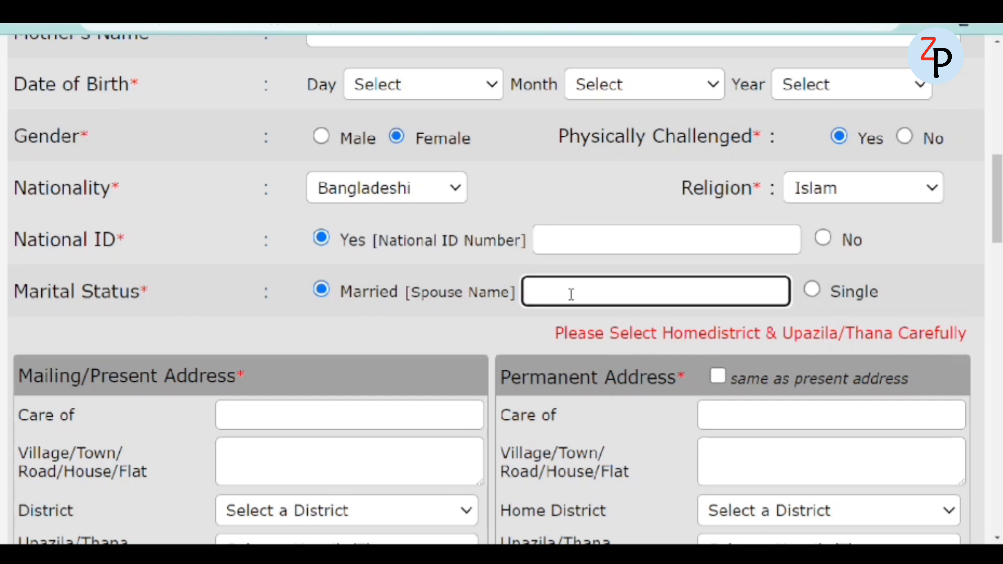
{"action": "left_click", "coordinate": [814, 292]}
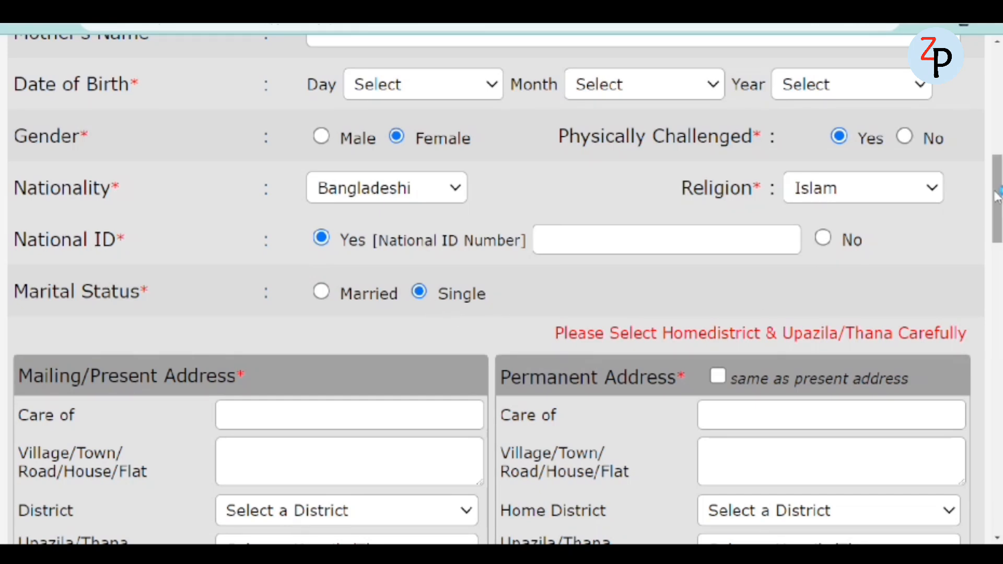
- Set the permanent address's home district to Barguna and its Upazila/Thana to Bamna
{"action": "left_click_drag", "start_coordinate": [997, 199], "coordinate": [998, 250]}
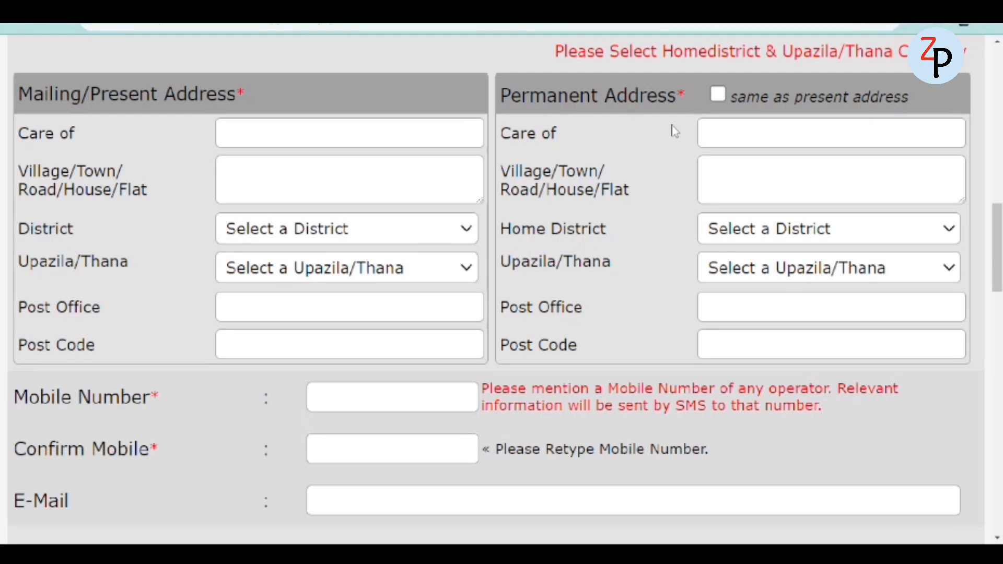
{"action": "left_click", "coordinate": [745, 136]}
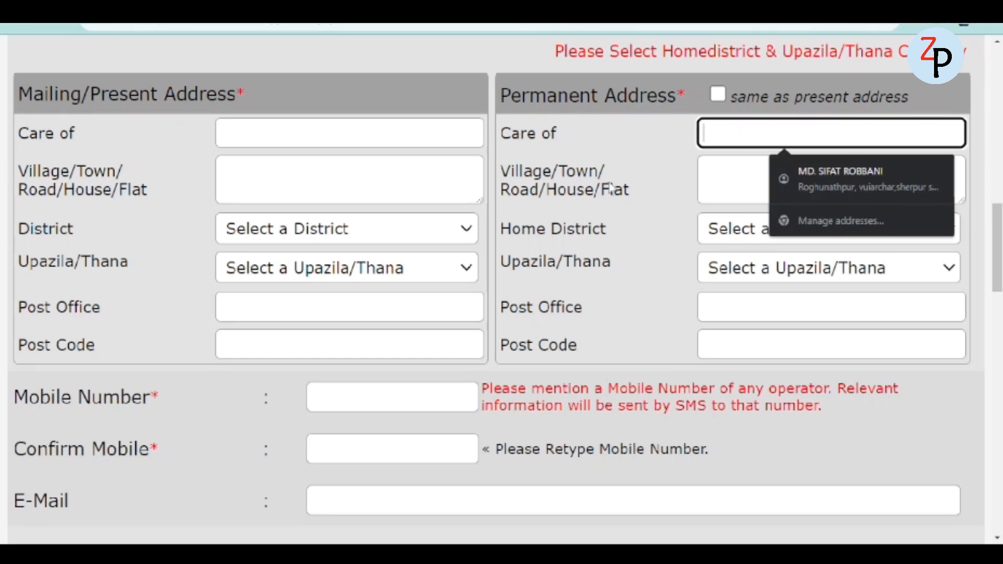
{"action": "left_click", "coordinate": [728, 178]}
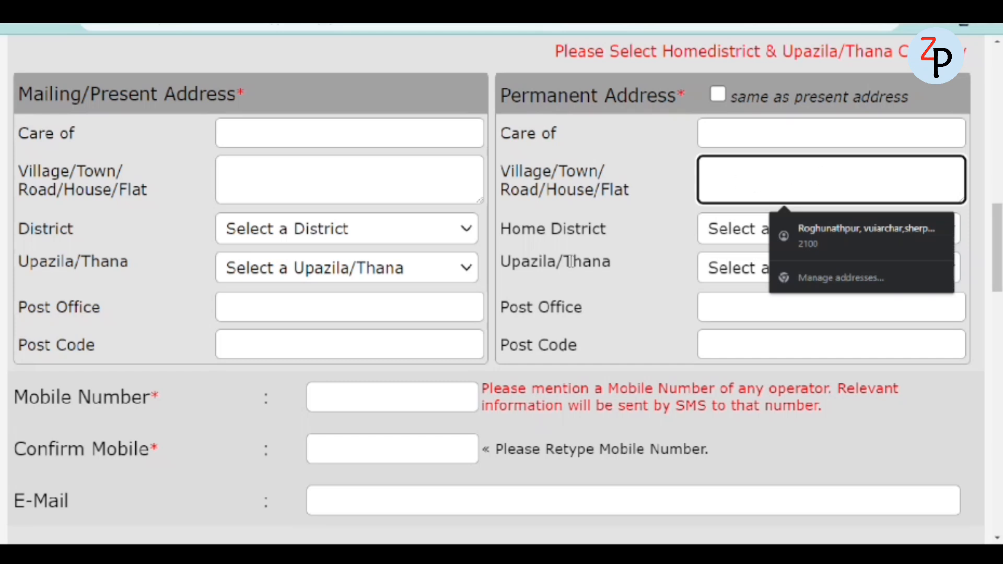
{"action": "left_click", "coordinate": [720, 225]}
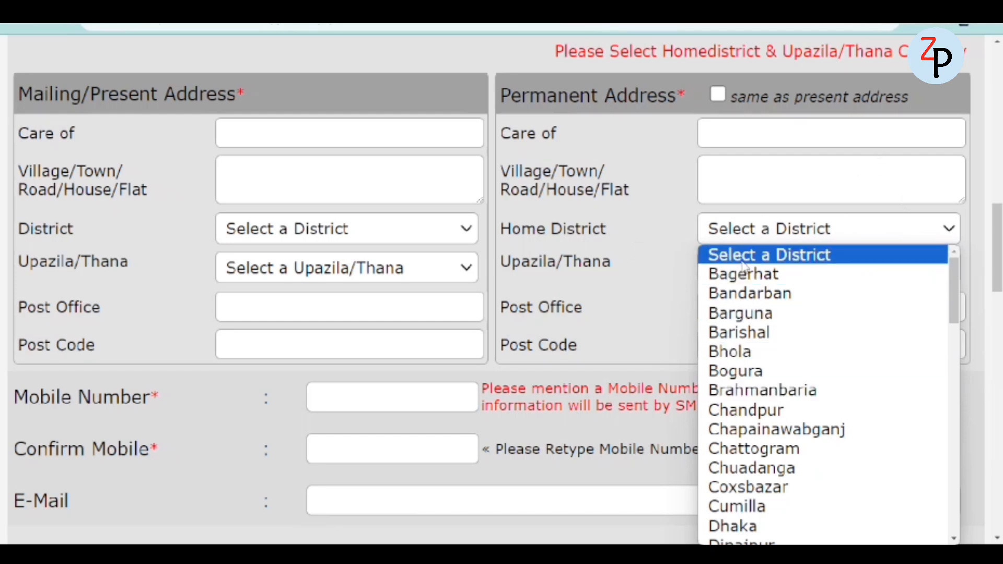
{"action": "left_click", "coordinate": [777, 319]}
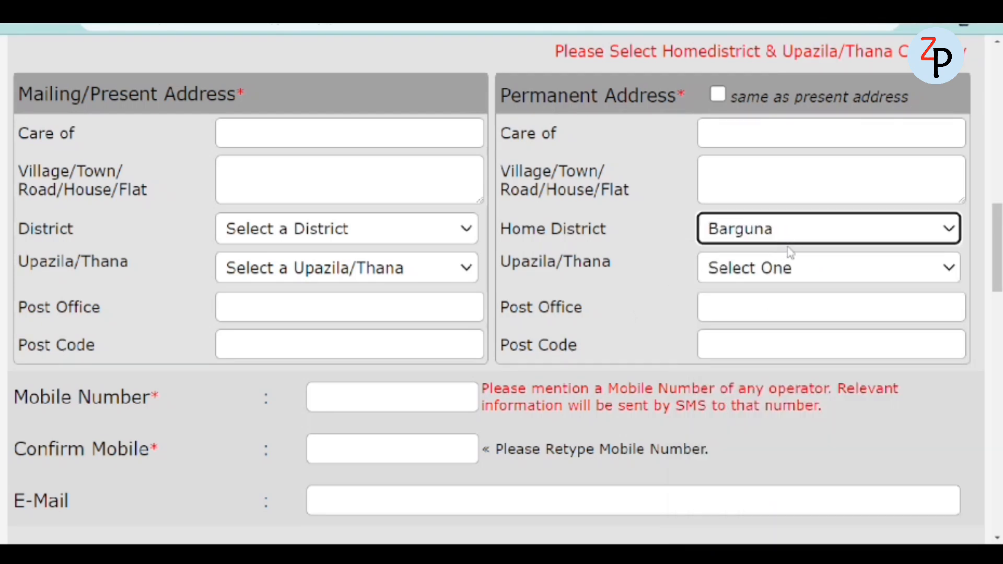
{"action": "left_click", "coordinate": [930, 272]}
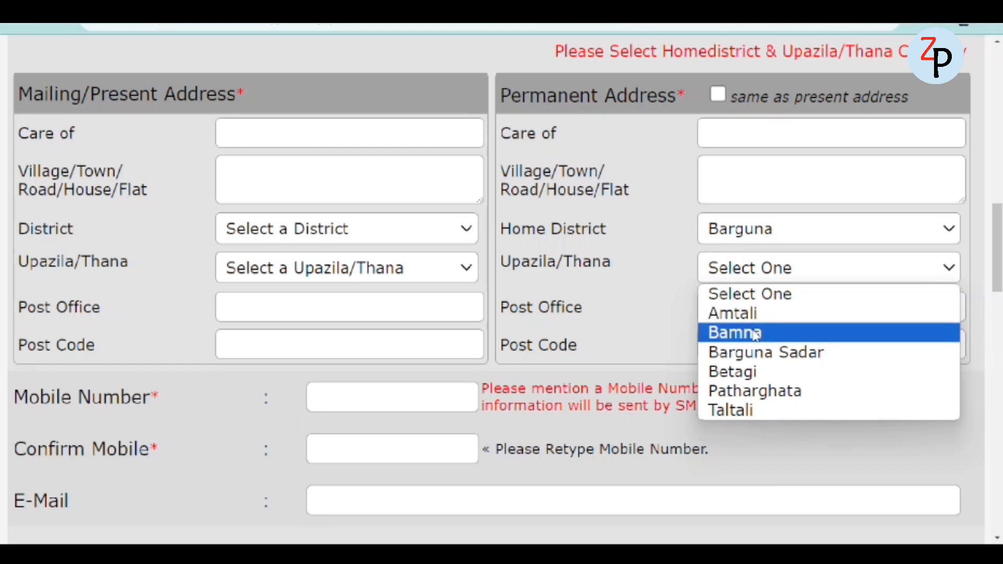
{"action": "left_click", "coordinate": [781, 337]}
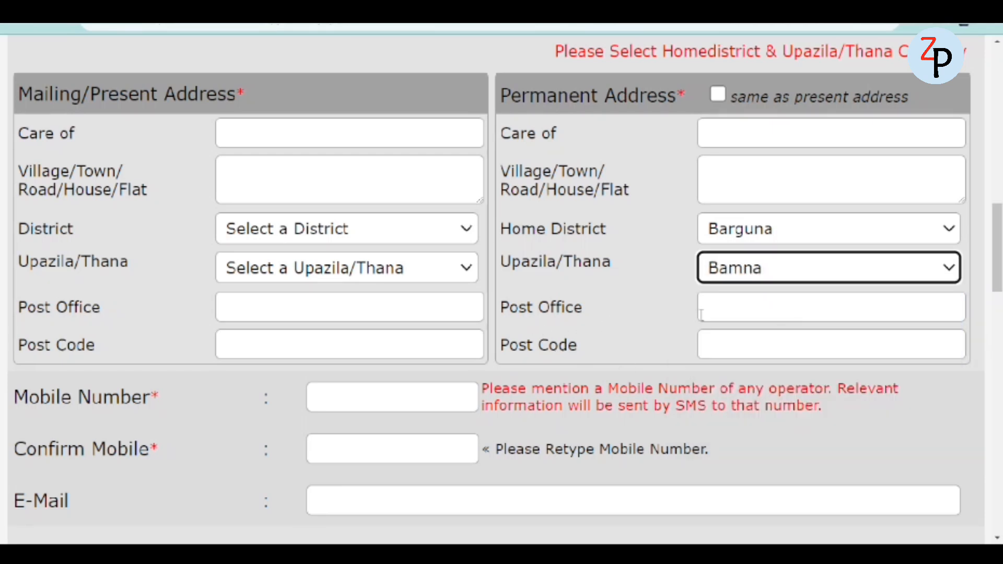
- Fill in the permanent address's care-of name, street address, post office and post code, plus the e-mail, from the saved address suggestion
{"action": "left_click", "coordinate": [745, 306]}
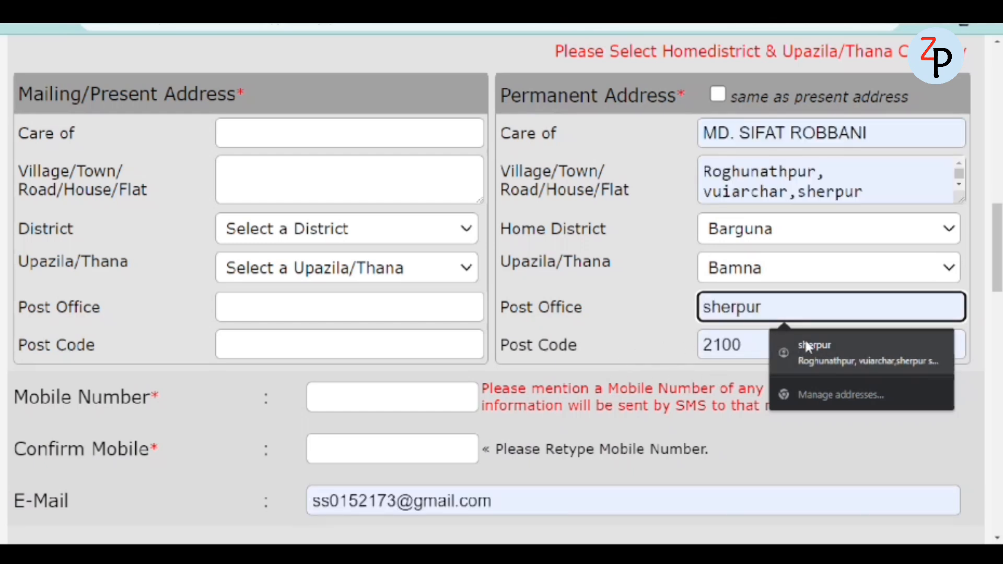
{"action": "left_click", "coordinate": [807, 346]}
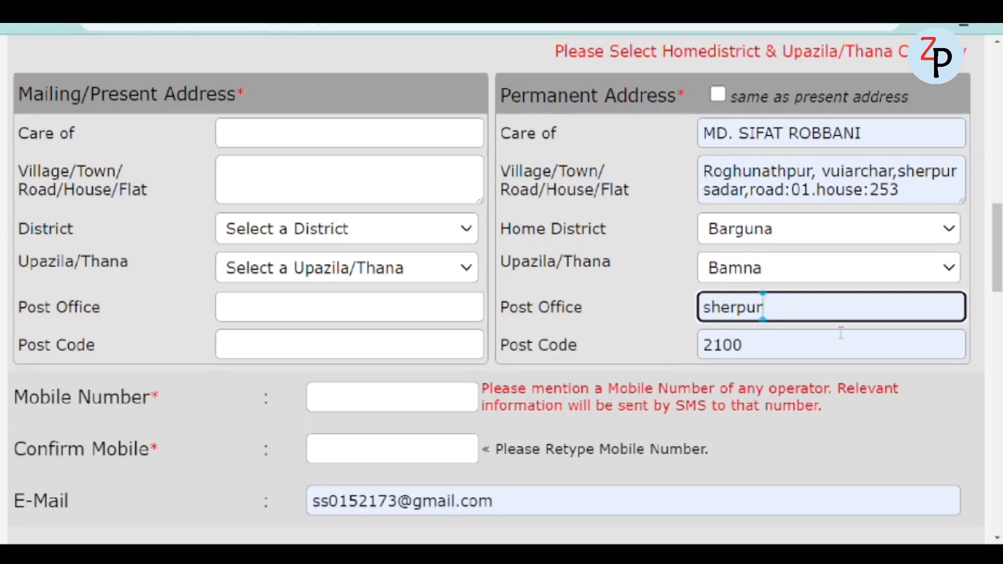
{"action": "left_click", "coordinate": [763, 307]}
{"action": "scroll", "coordinate": [763, 307], "scroll_direction": "down", "scroll_amount": 2}
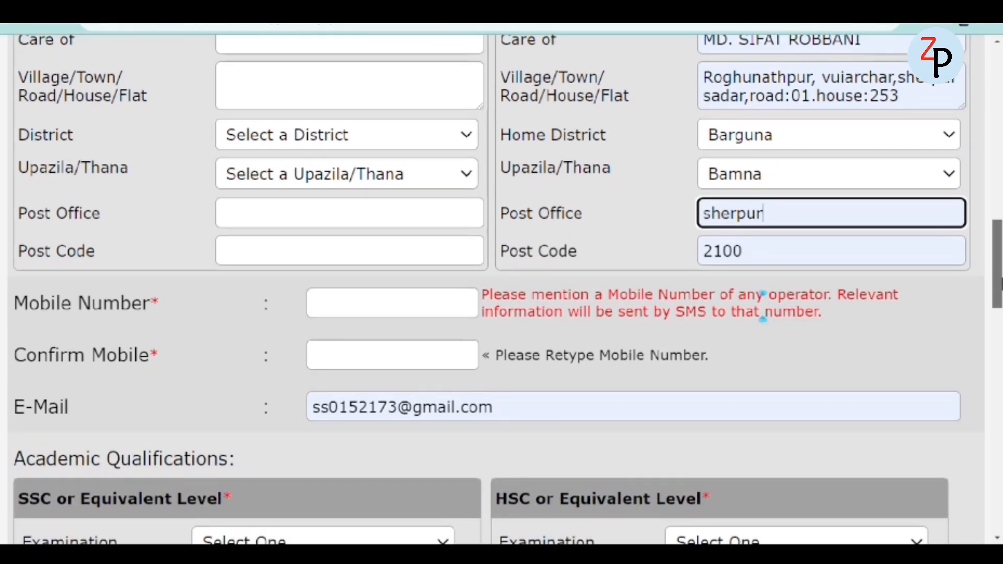
- Mark the permanent address as the same as the present address
{"action": "scroll", "coordinate": [763, 305], "scroll_direction": "up", "scroll_amount": 1}
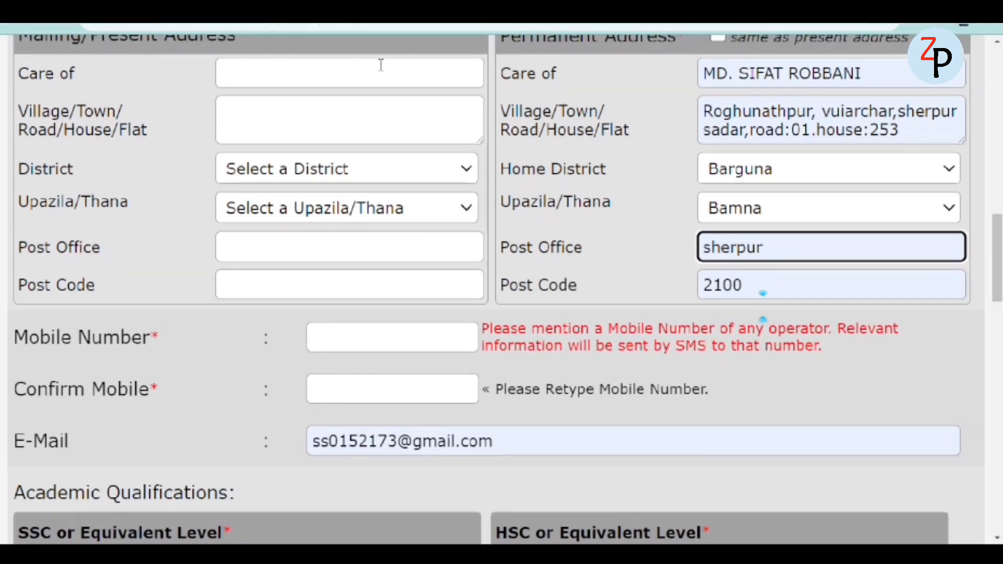
{"action": "left_click", "coordinate": [239, 75]}
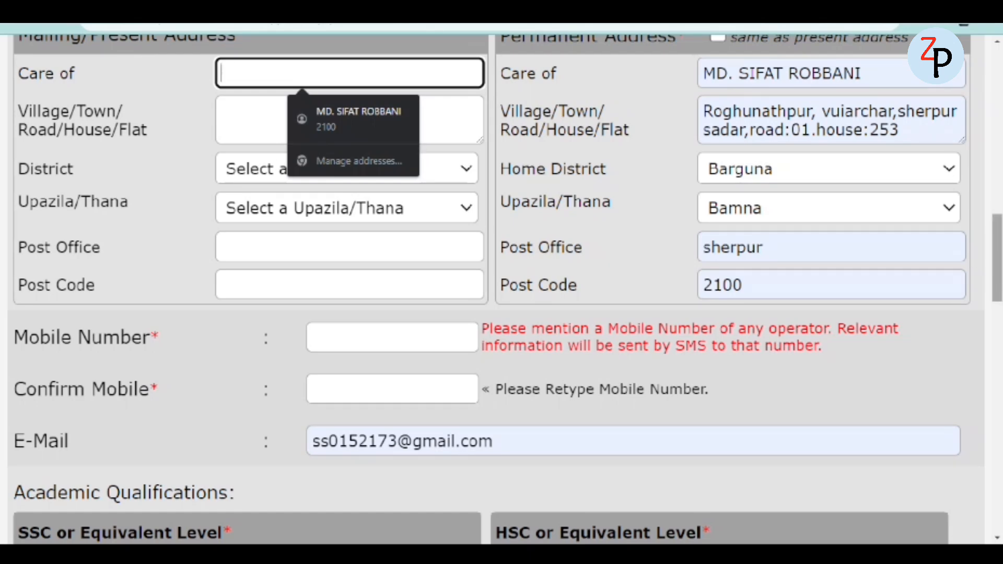
{"action": "scroll", "coordinate": [980, 261], "scroll_direction": "up", "scroll_amount": 3}
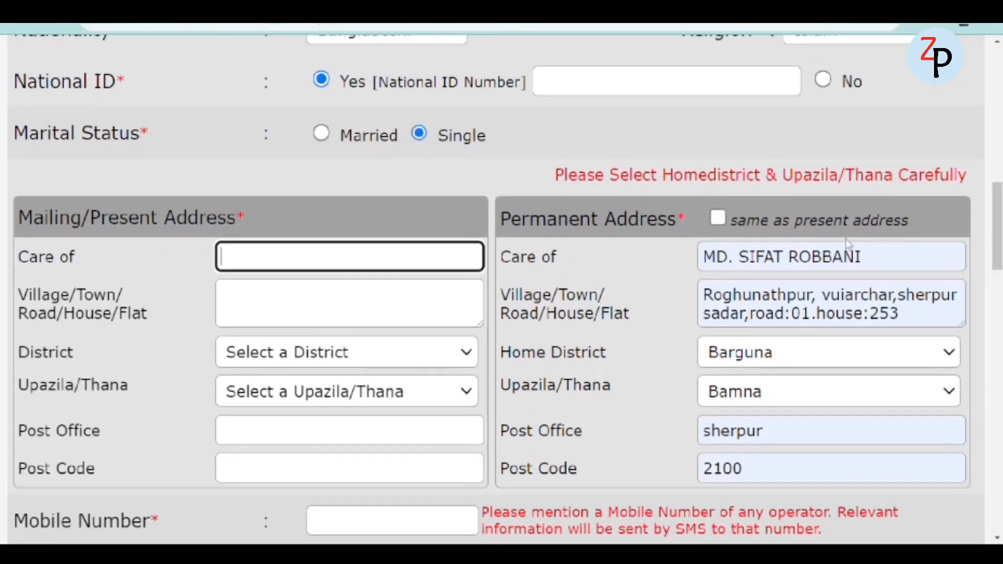
{"action": "left_click", "coordinate": [717, 219]}
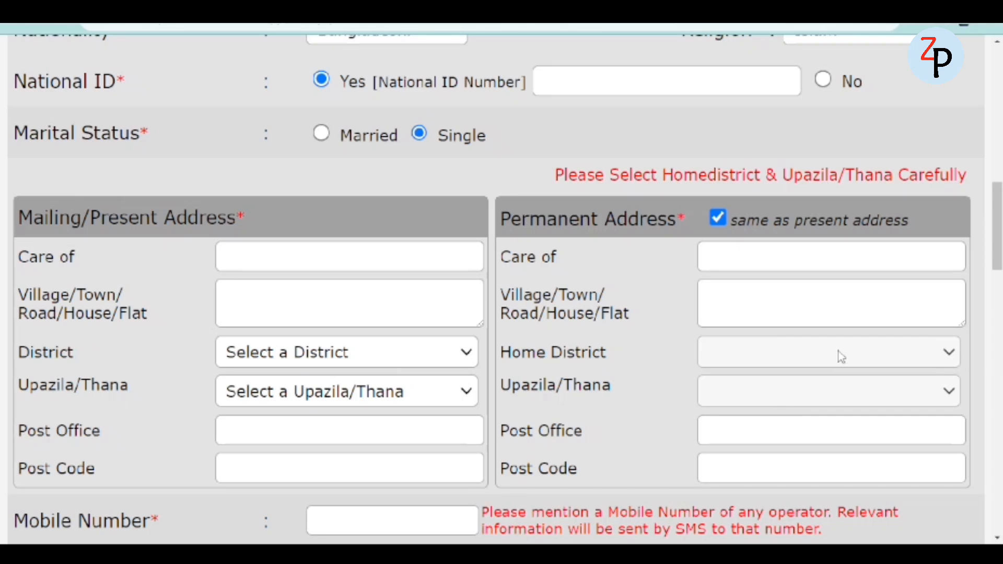
- Set the mailing/present address's district to Barguna and its Upazila/Thana to Bamna
{"action": "left_click_drag", "start_coordinate": [997, 230], "coordinate": [996, 267]}
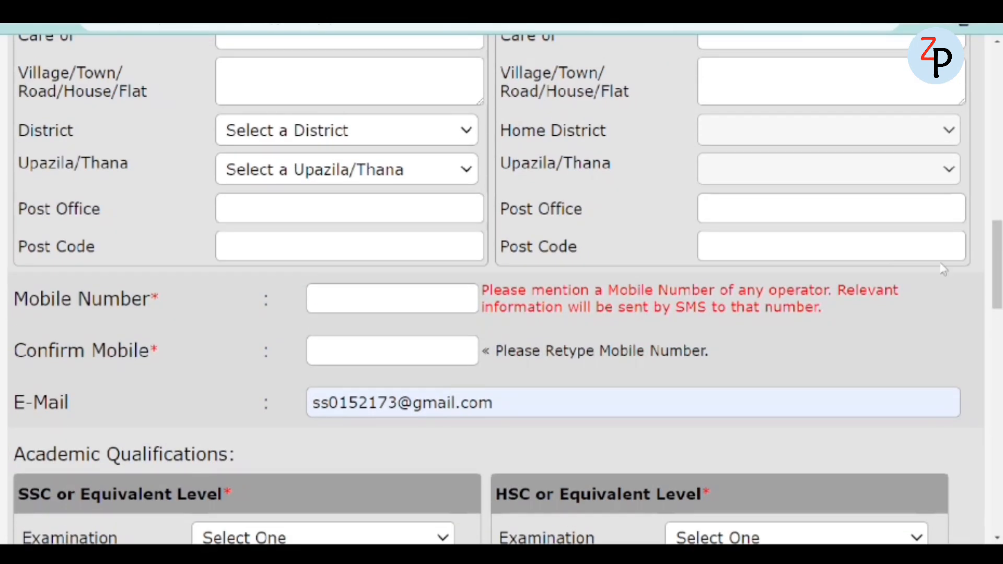
{"action": "left_click", "coordinate": [366, 137]}
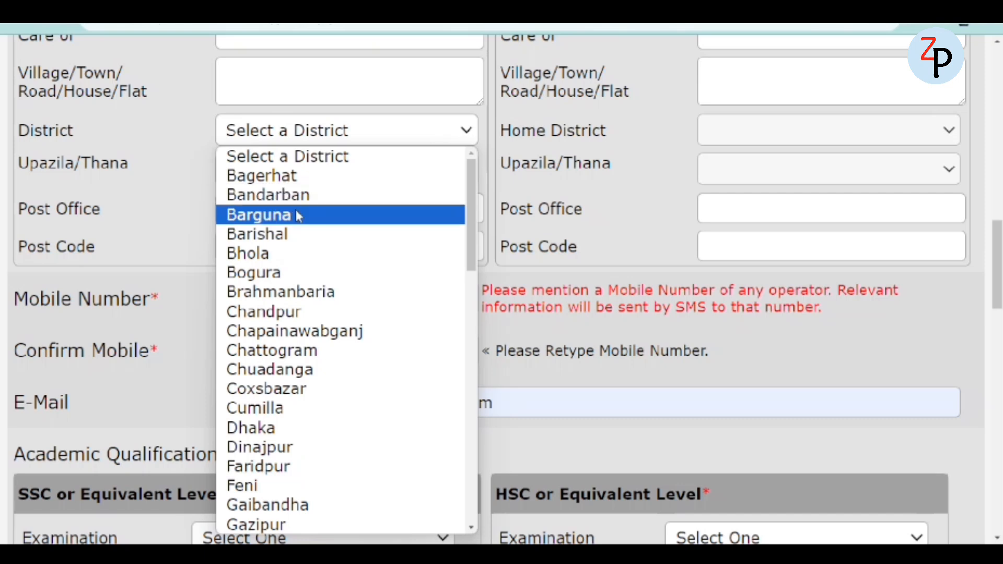
{"action": "left_click", "coordinate": [331, 215]}
{"action": "left_click", "coordinate": [379, 180]}
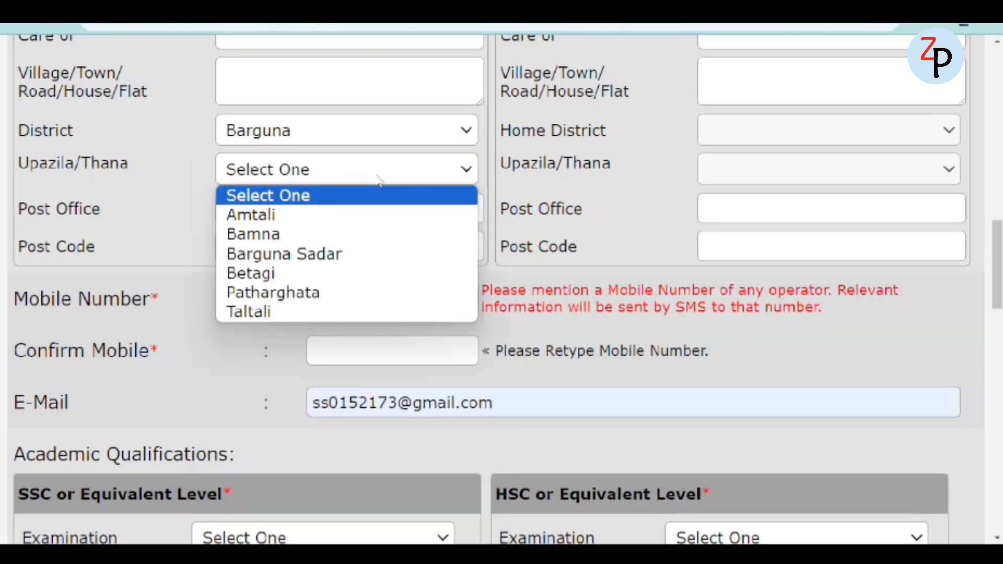
{"action": "left_click", "coordinate": [321, 234]}
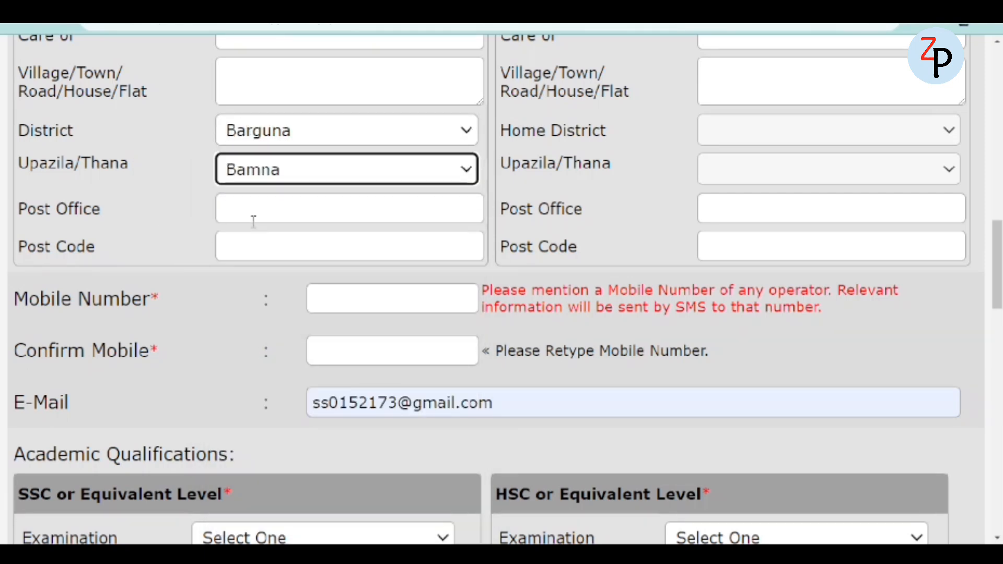
- Review the contact fields and the SSC, HSC, Graduation and Masters sections of the application form
{"action": "left_click", "coordinate": [262, 246]}
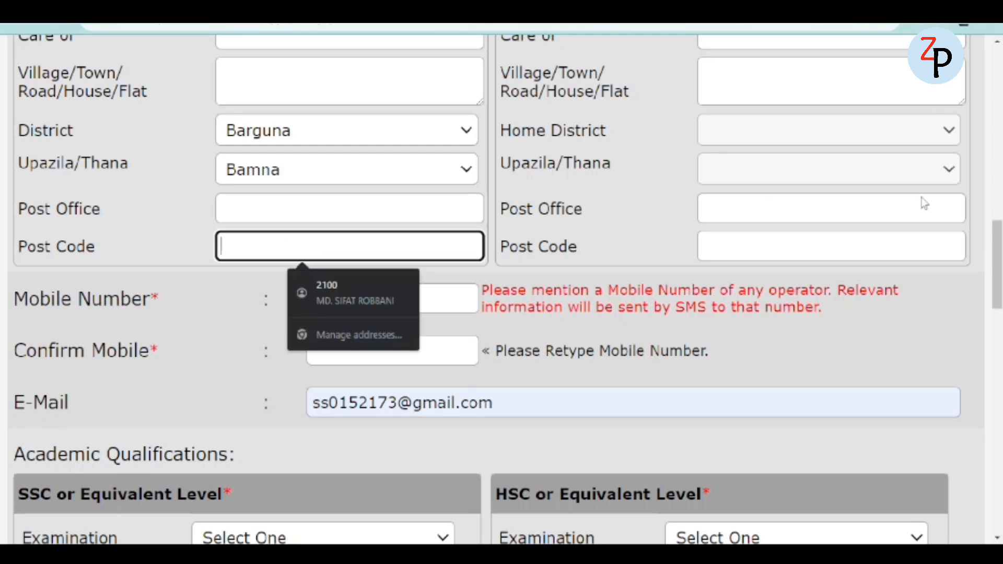
{"action": "left_click_drag", "start_coordinate": [997, 253], "coordinate": [997, 289]}
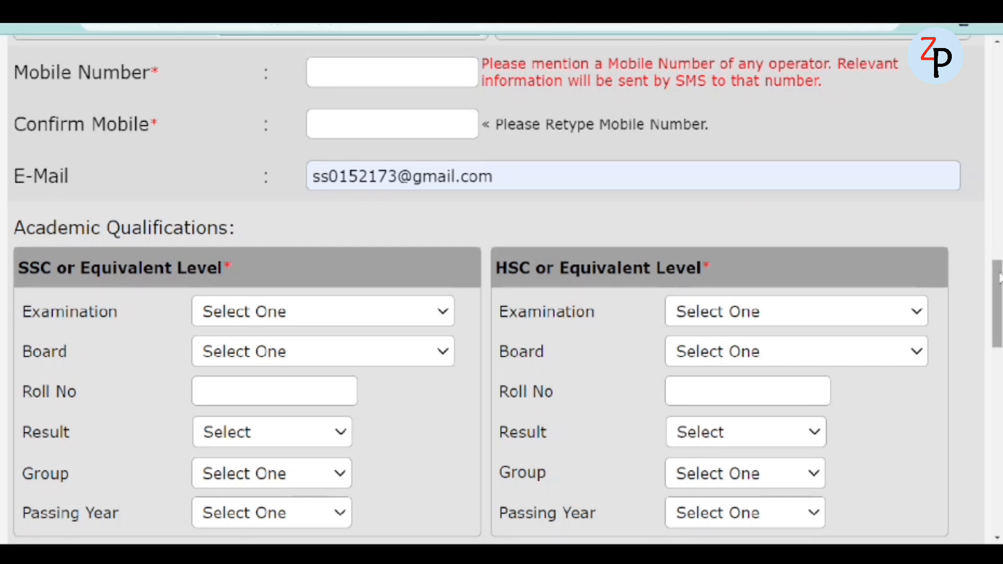
{"action": "scroll", "coordinate": [999, 276], "scroll_direction": "down", "scroll_amount": 3}
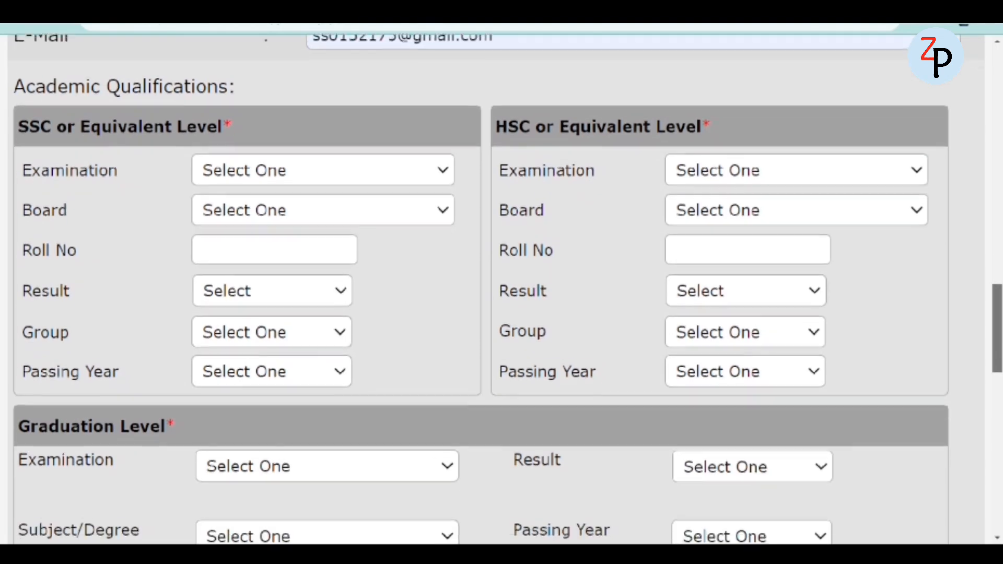
{"action": "left_click_drag", "start_coordinate": [997, 300], "coordinate": [998, 303]}
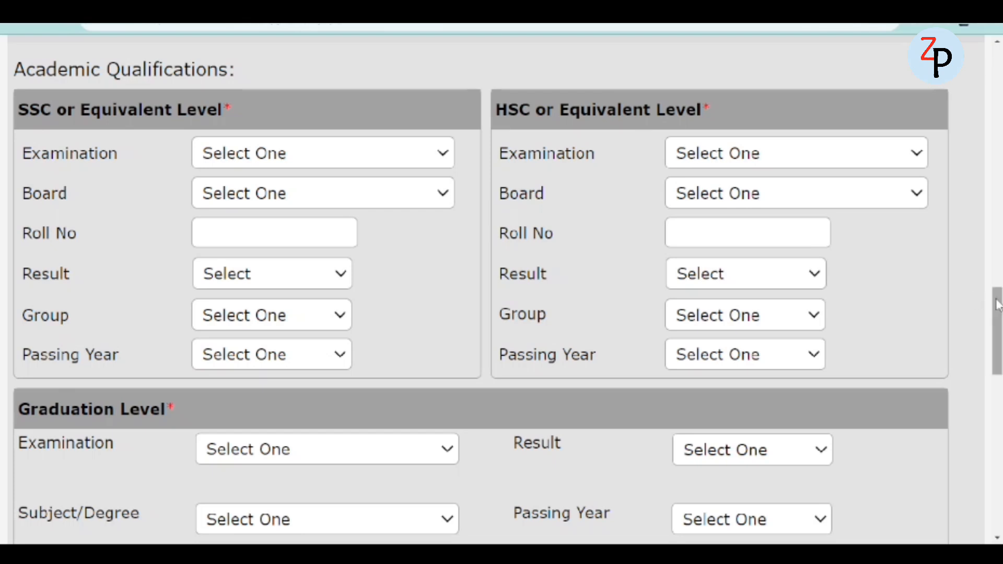
{"action": "left_click_drag", "start_coordinate": [995, 298], "coordinate": [997, 307]}
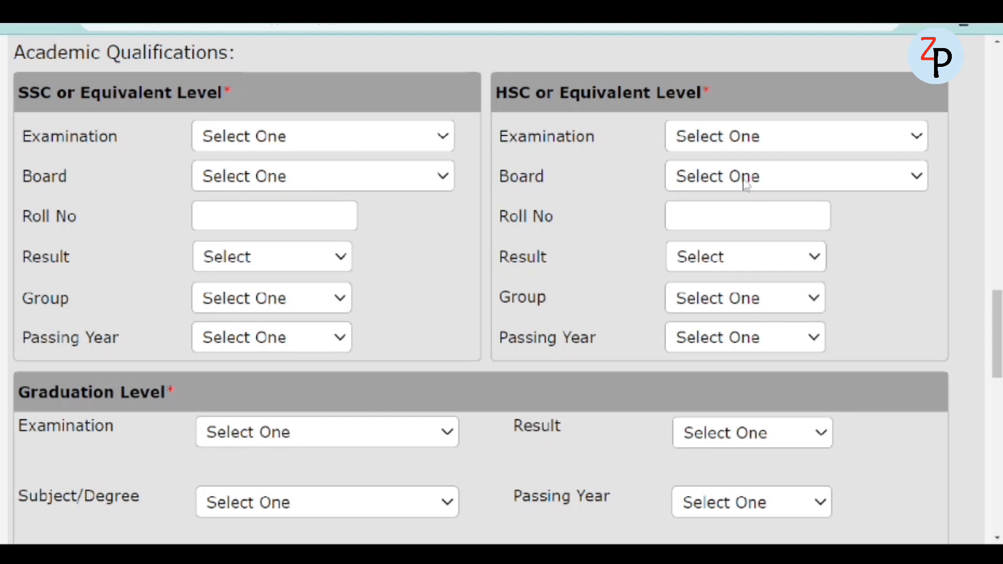
{"action": "left_click_drag", "start_coordinate": [1000, 307], "coordinate": [1000, 348]}
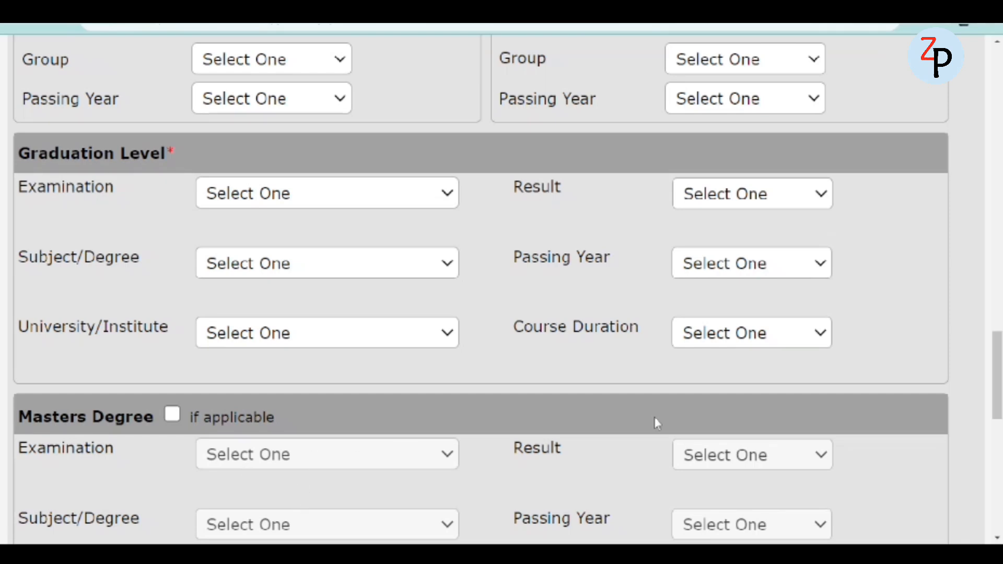
{"action": "left_click_drag", "start_coordinate": [997, 364], "coordinate": [989, 319]}
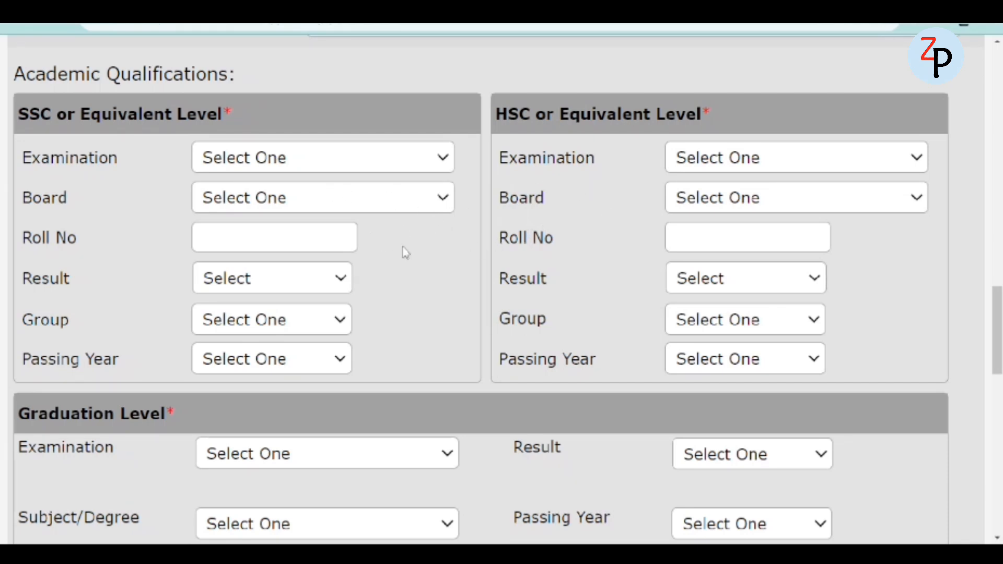
- Set the SSC-level examination to S.S.C and its board to Dhaka
{"action": "left_click", "coordinate": [304, 159]}
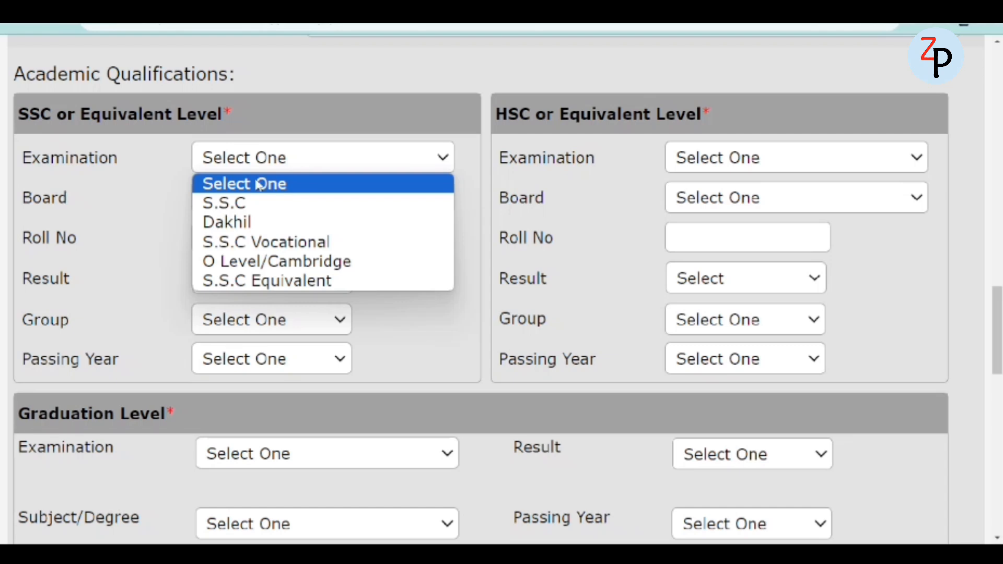
{"action": "left_click", "coordinate": [241, 203]}
{"action": "left_click", "coordinate": [277, 196]}
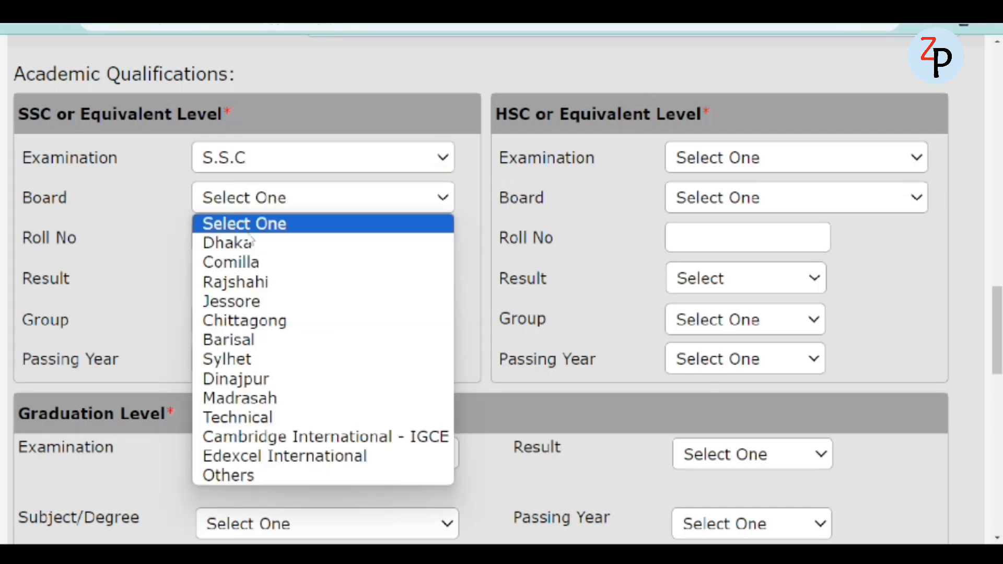
{"action": "left_click", "coordinate": [246, 243]}
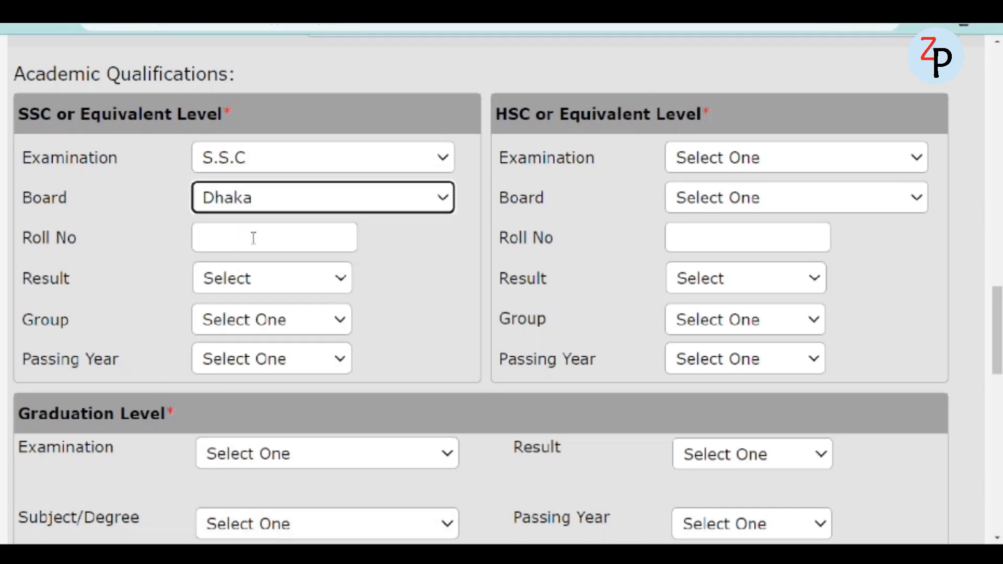
{"action": "left_click", "coordinate": [254, 237]}
{"action": "left_click", "coordinate": [281, 274]}
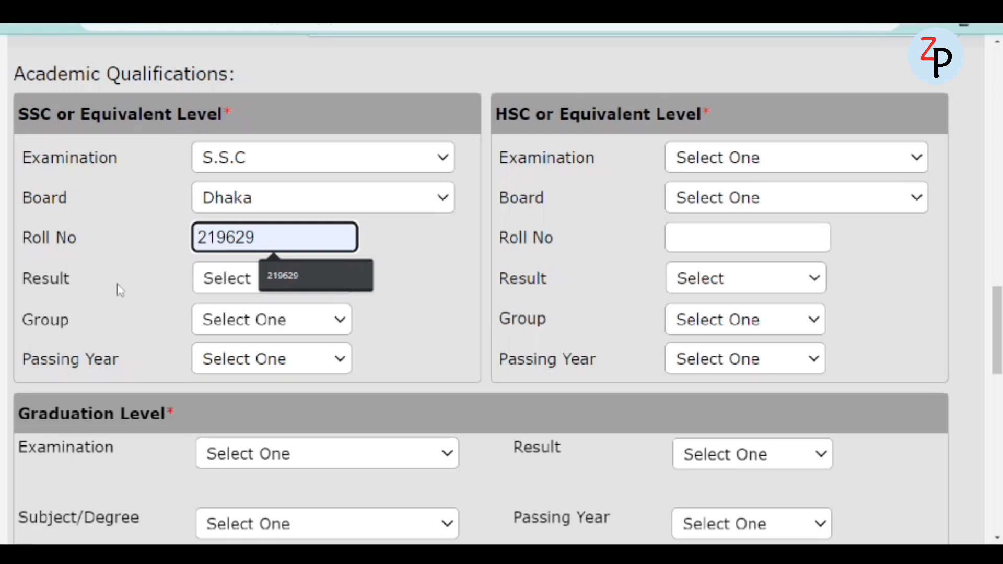
- Set the SSC-level result to GPA(out of 5) with a GPA of 5.00, and the group to Science
{"action": "left_click", "coordinate": [210, 280]}
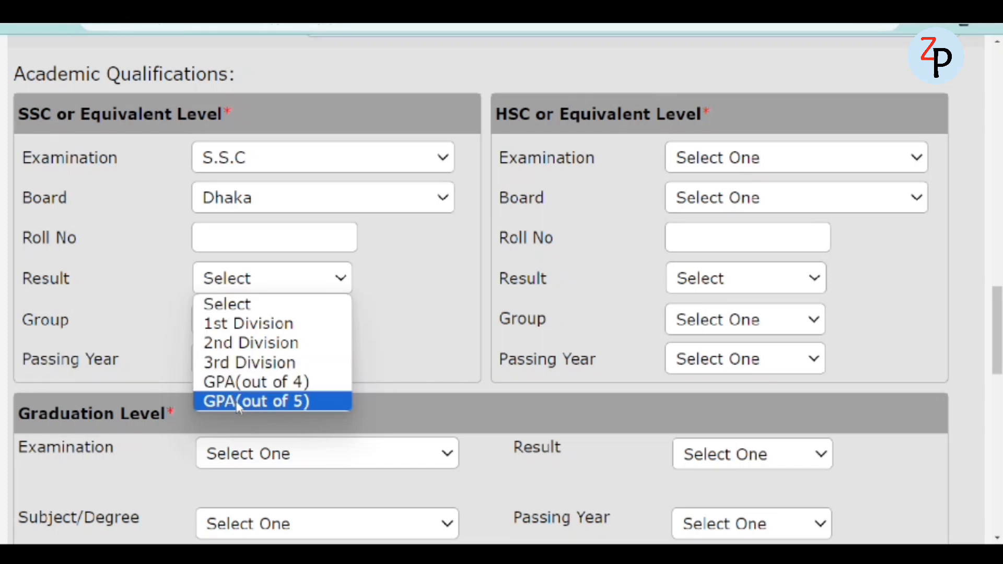
{"action": "left_click", "coordinate": [283, 402]}
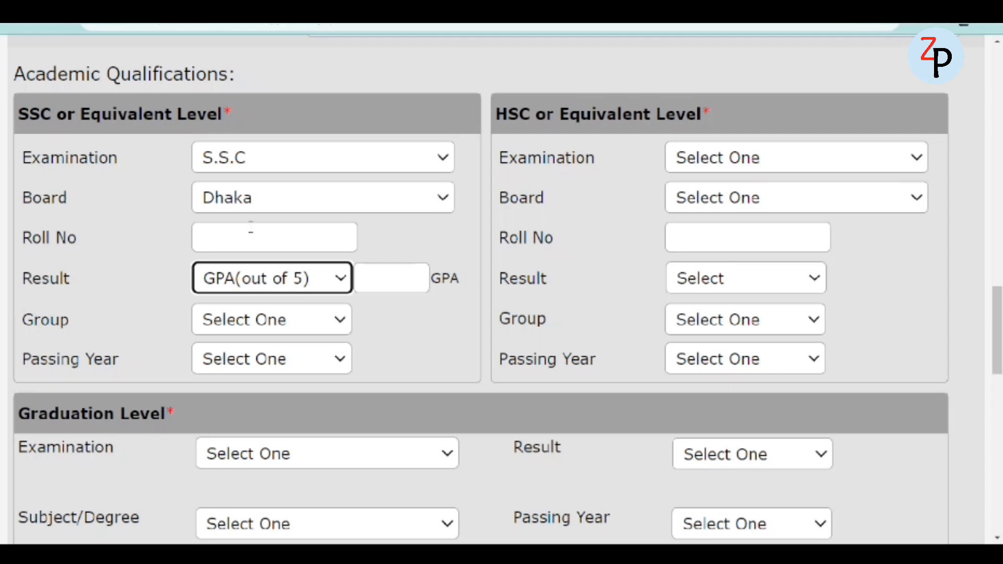
{"action": "left_click", "coordinate": [379, 282]}
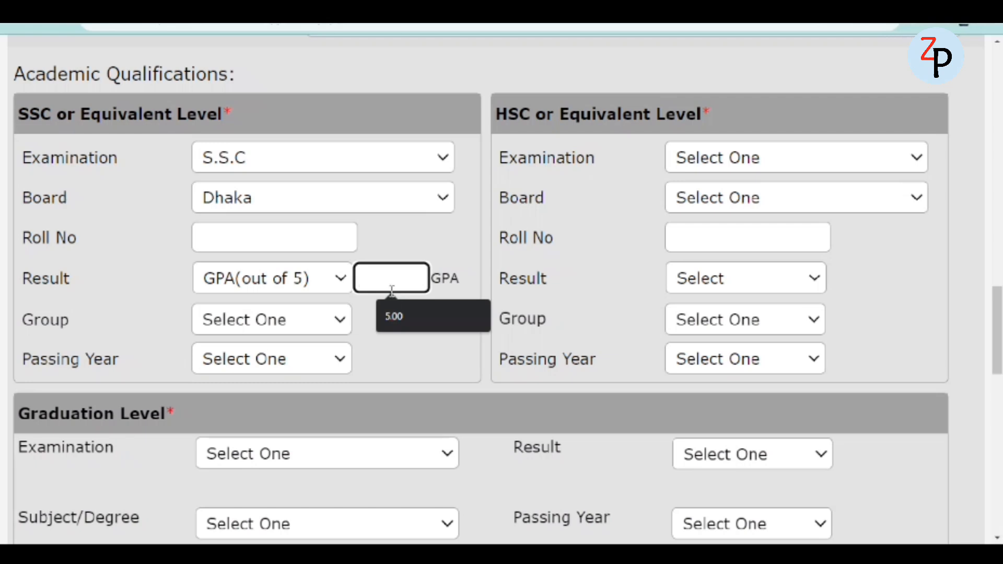
{"action": "left_click", "coordinate": [397, 310]}
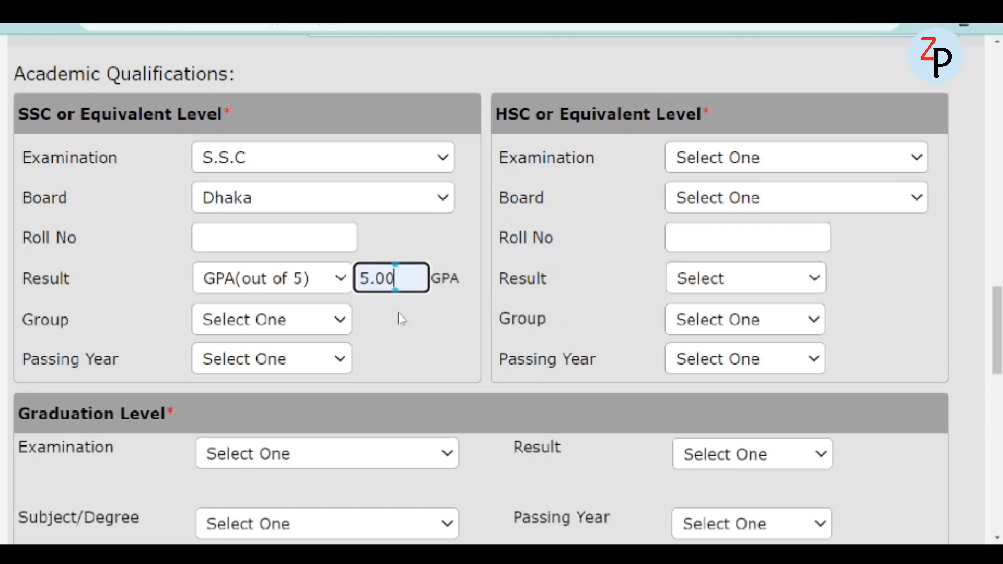
{"action": "left_click", "coordinate": [302, 330]}
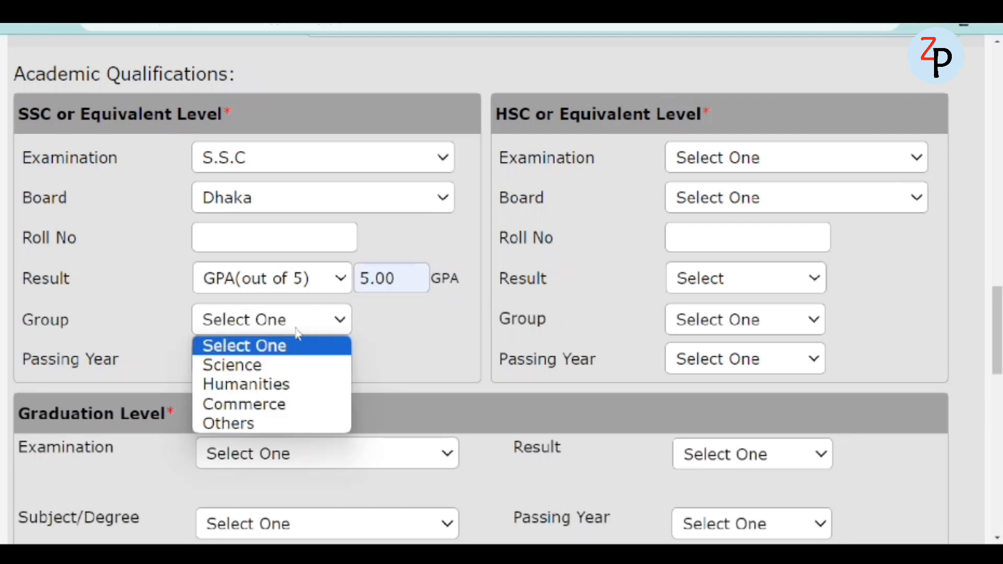
{"action": "left_click", "coordinate": [247, 367]}
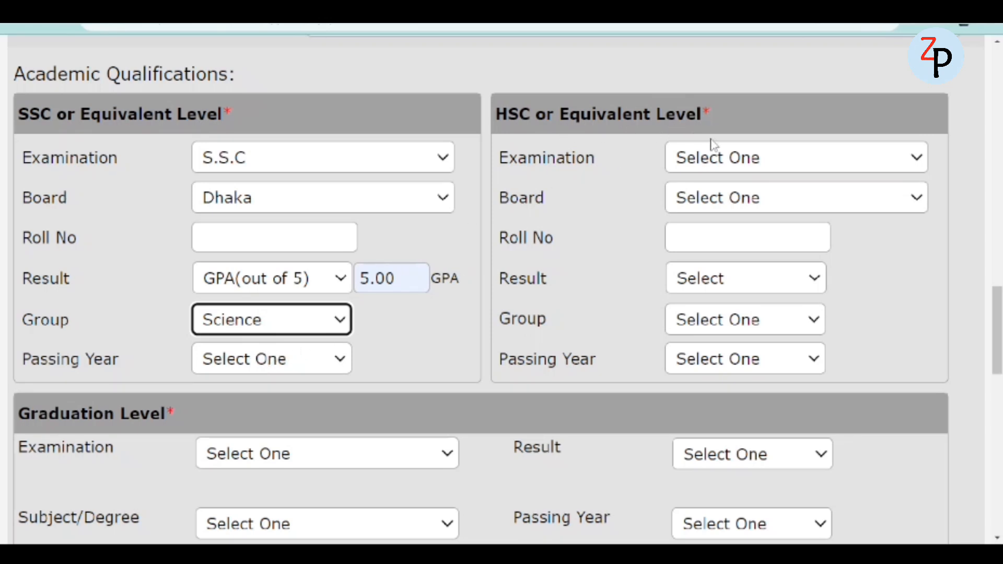
- Set the HSC-level examination to H.S.C and its result to GPA(out of 5) with a GPA of 5.00
{"action": "left_click", "coordinate": [730, 155]}
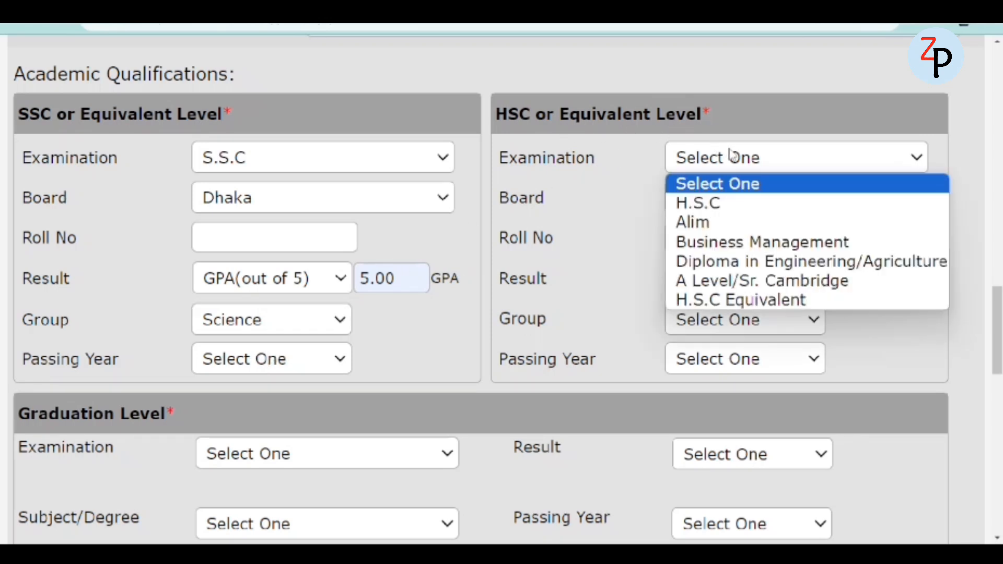
{"action": "left_click", "coordinate": [700, 202]}
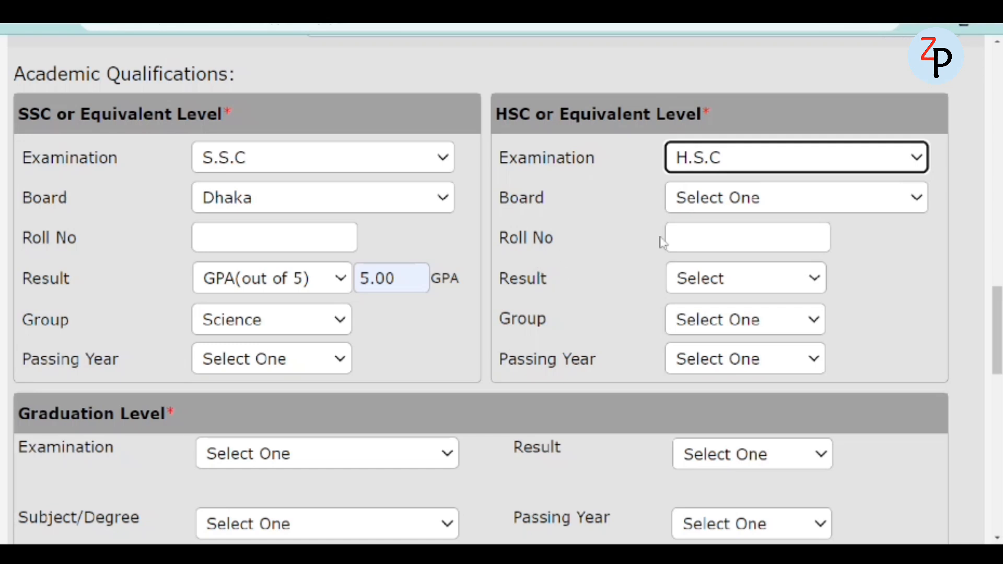
{"action": "left_click", "coordinate": [746, 283]}
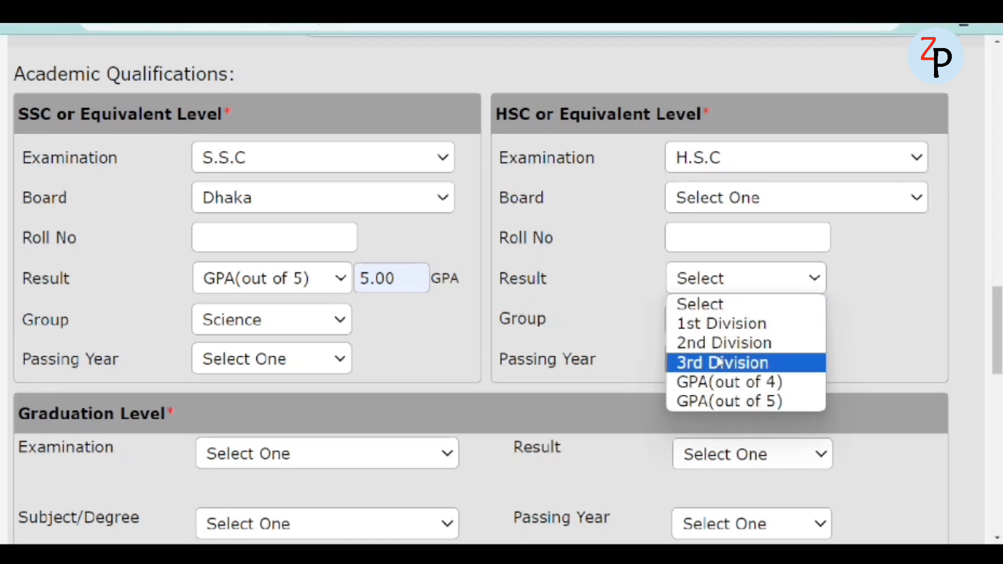
{"action": "left_click", "coordinate": [723, 402]}
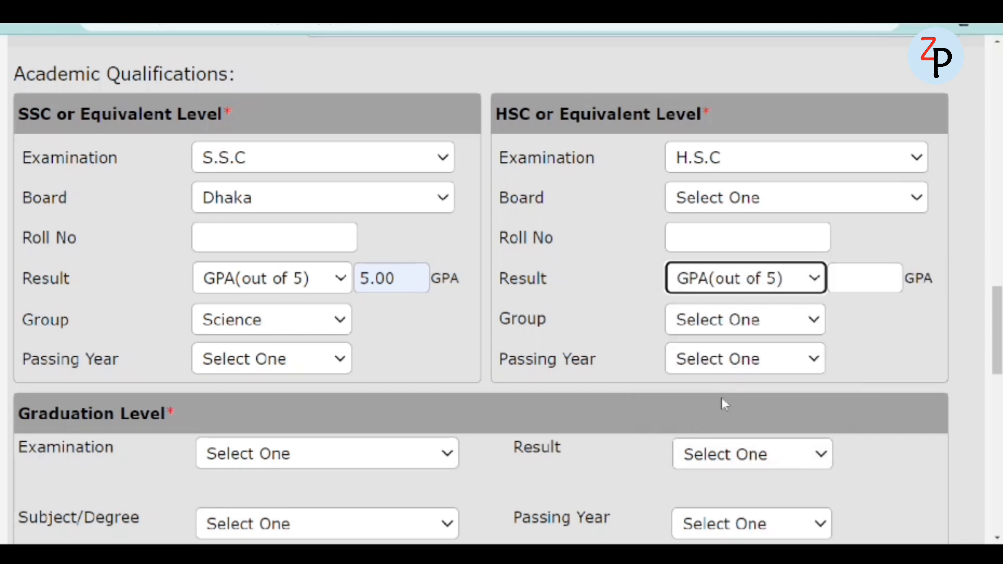
{"action": "left_click", "coordinate": [845, 271]}
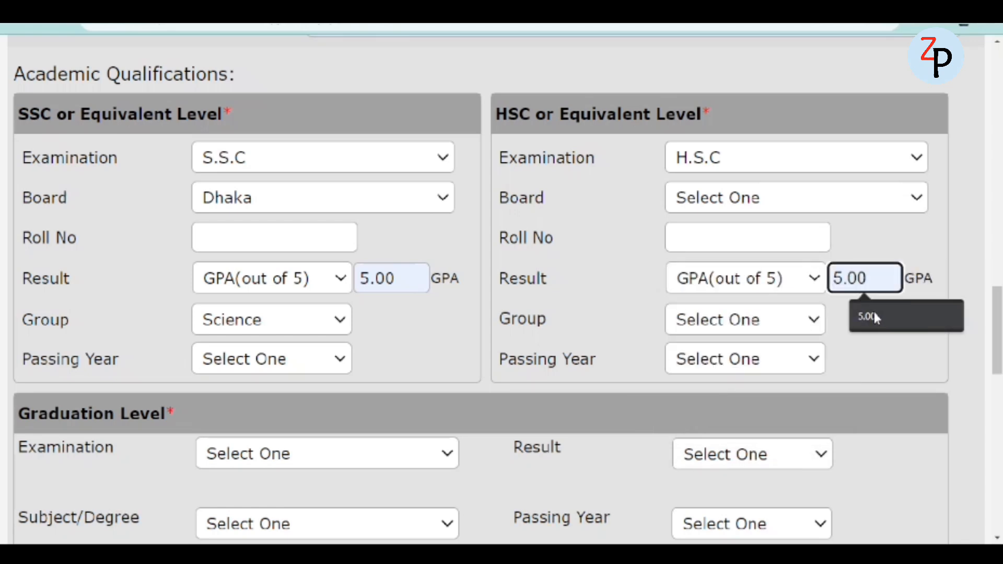
{"action": "left_click", "coordinate": [873, 311]}
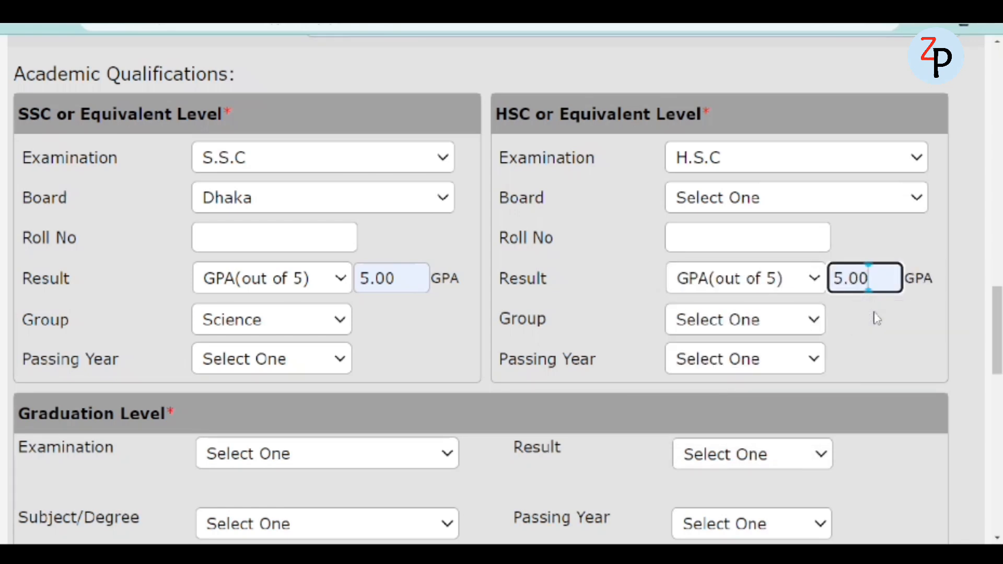
- Set the HSC-level group to Science and look at the available HSC passing years
{"action": "left_click", "coordinate": [788, 319]}
{"action": "left_click", "coordinate": [725, 365]}
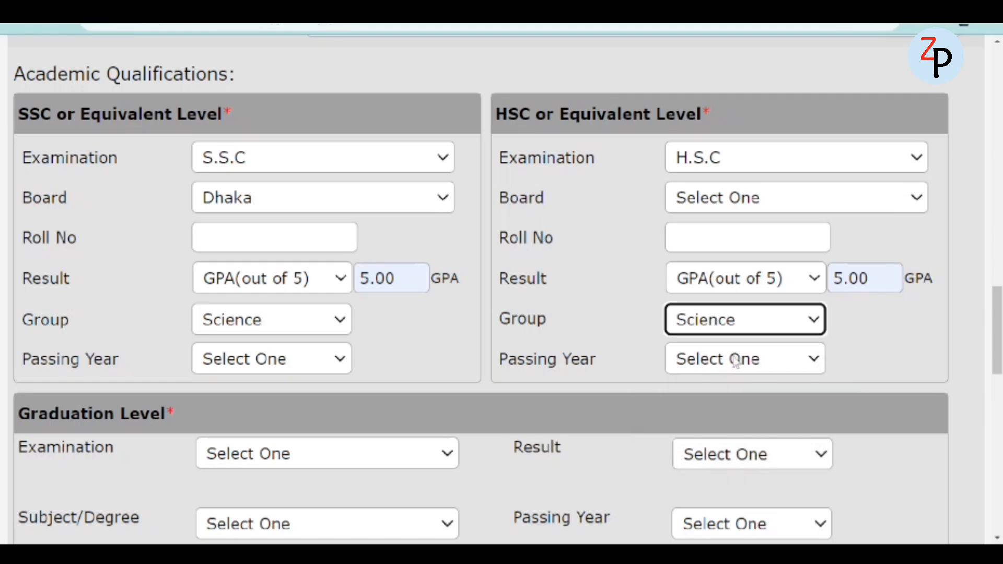
{"action": "left_click", "coordinate": [738, 358]}
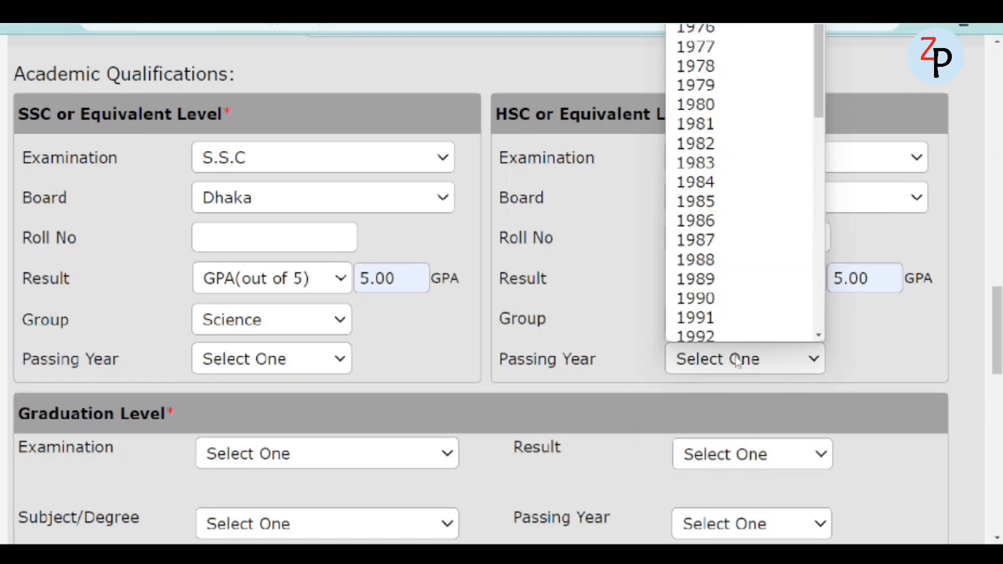
{"action": "left_click", "coordinate": [954, 332]}
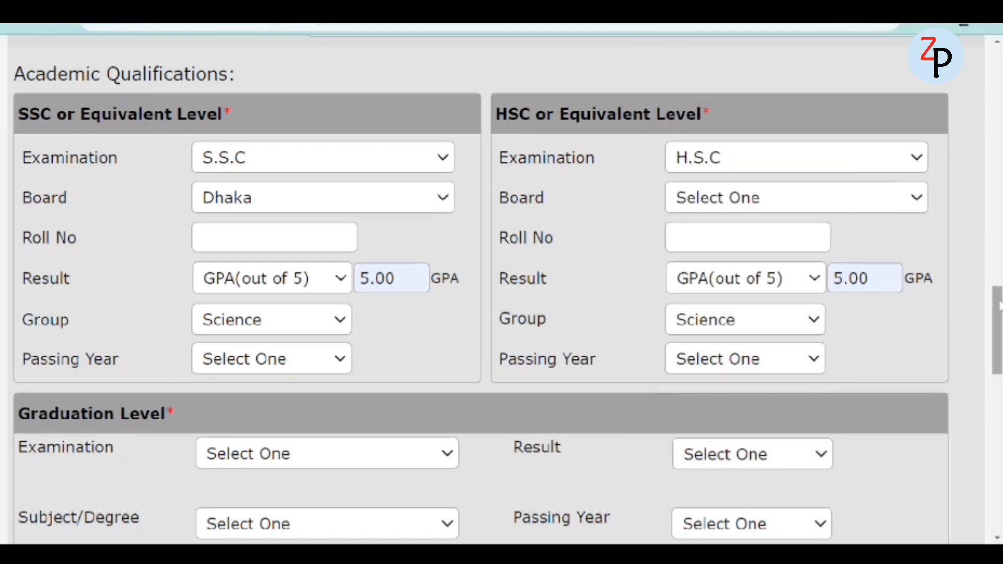
- Set the Graduation Level examination to Honours
{"action": "left_click_drag", "start_coordinate": [1001, 307], "coordinate": [1001, 350]}
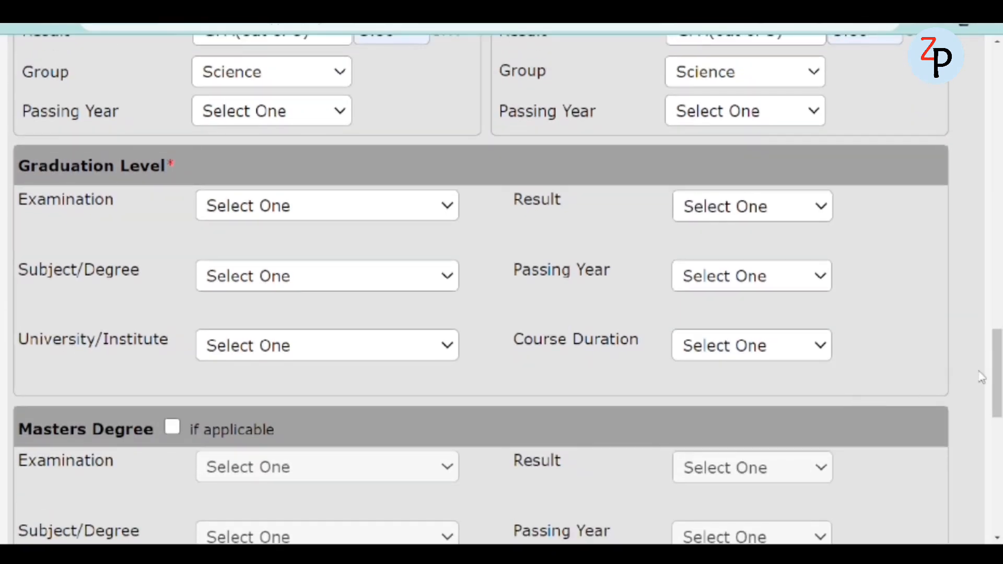
{"action": "left_click", "coordinate": [320, 209]}
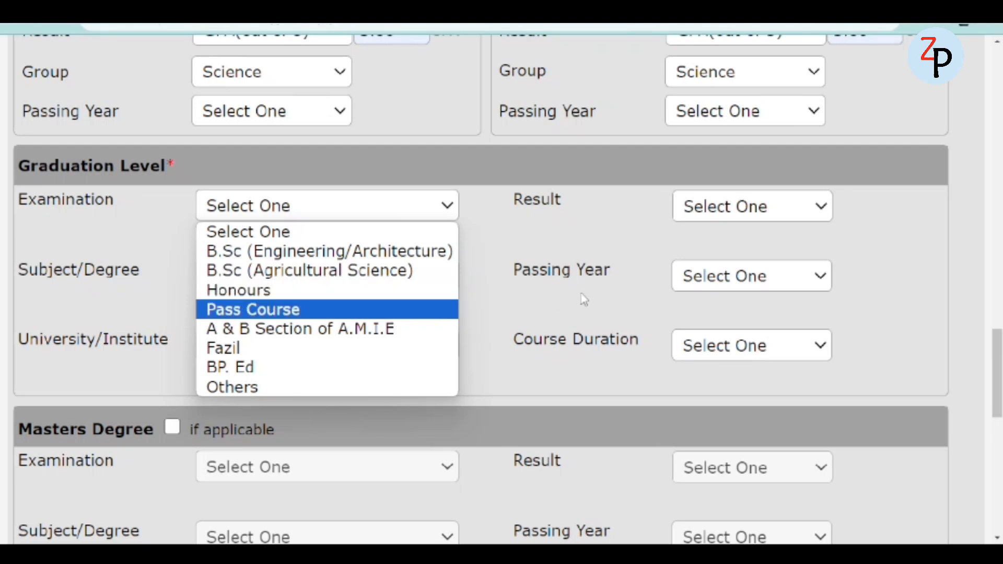
{"action": "left_click", "coordinate": [863, 344]}
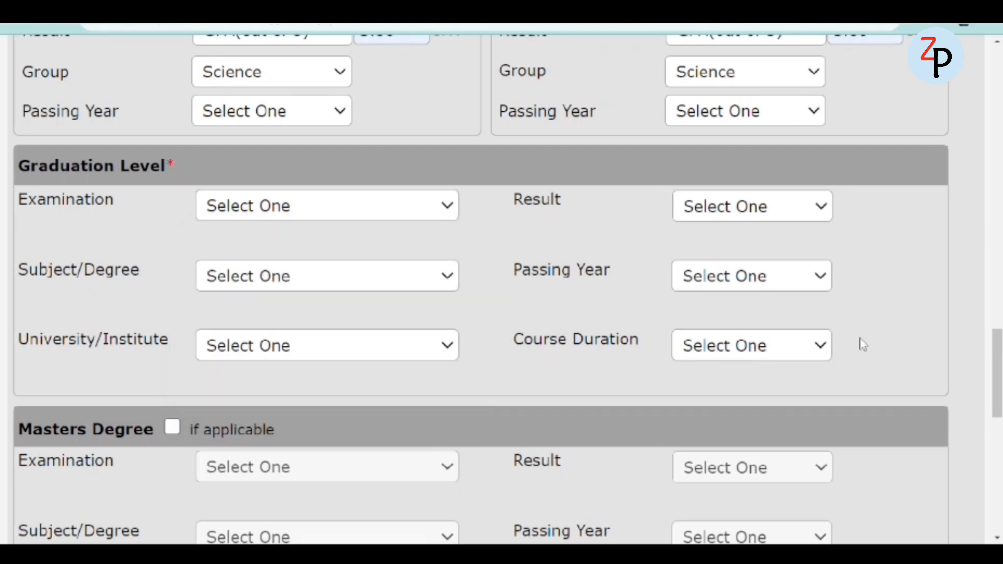
{"action": "left_click", "coordinate": [393, 275]}
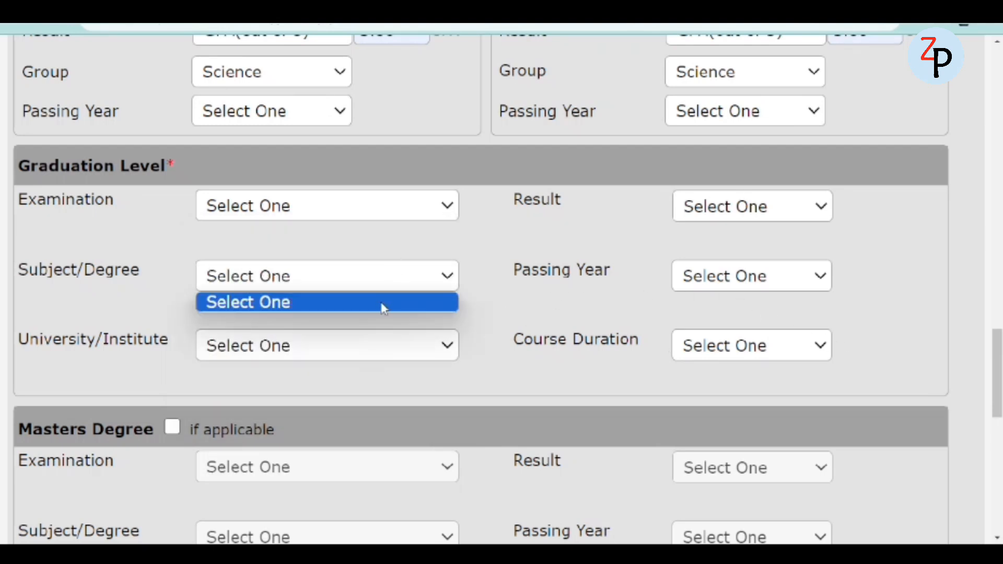
{"action": "left_click", "coordinate": [368, 214]}
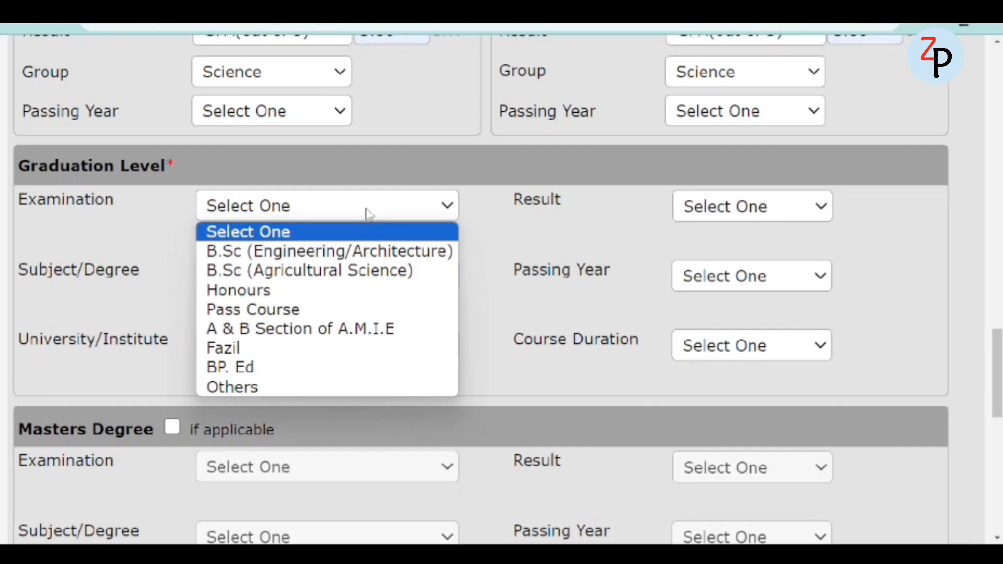
{"action": "left_click", "coordinate": [308, 290]}
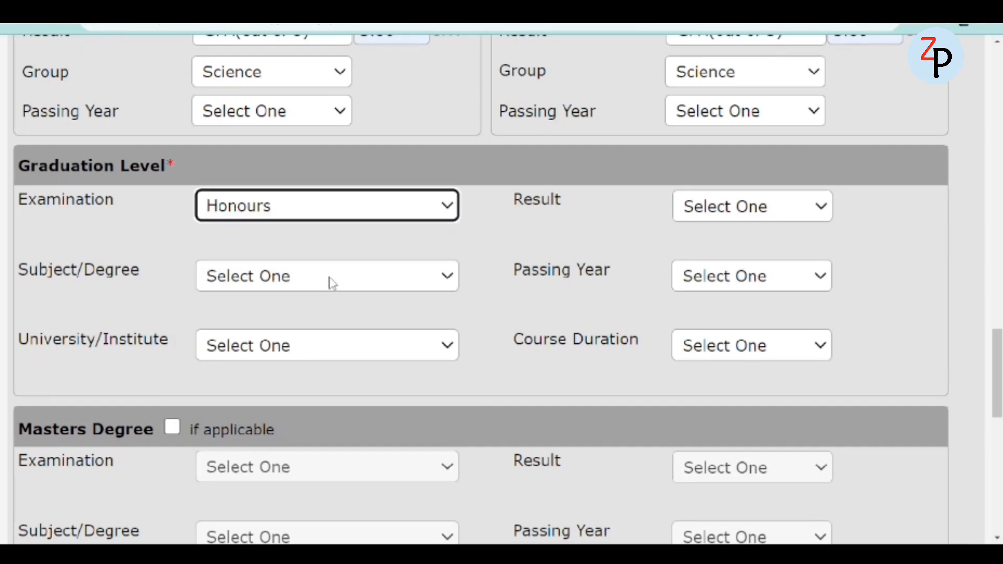
- Look through the available subjects and universities for the Graduation Level entry without choosing any
{"action": "left_click", "coordinate": [331, 283]}
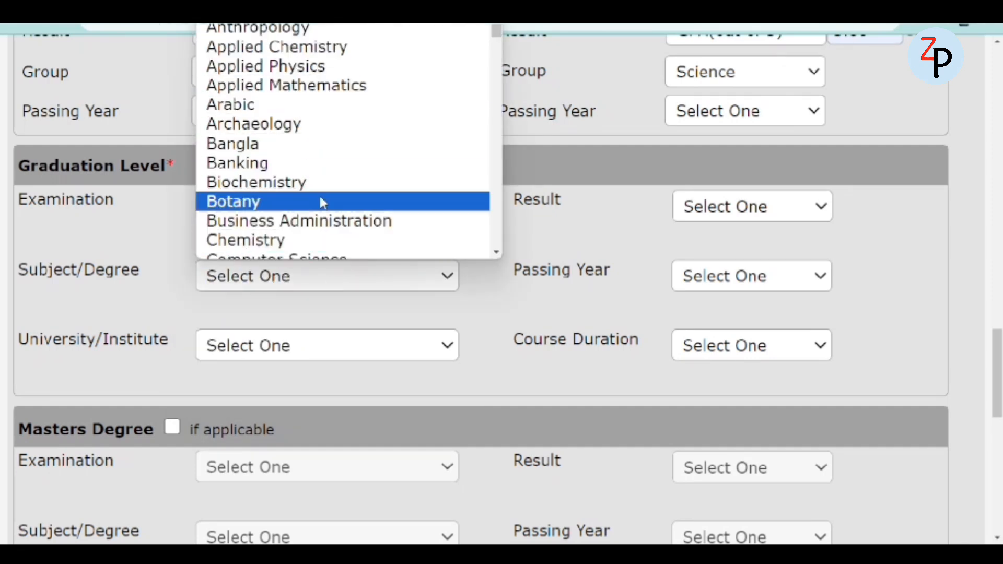
{"action": "scroll", "coordinate": [358, 213], "scroll_direction": "down", "scroll_amount": 1}
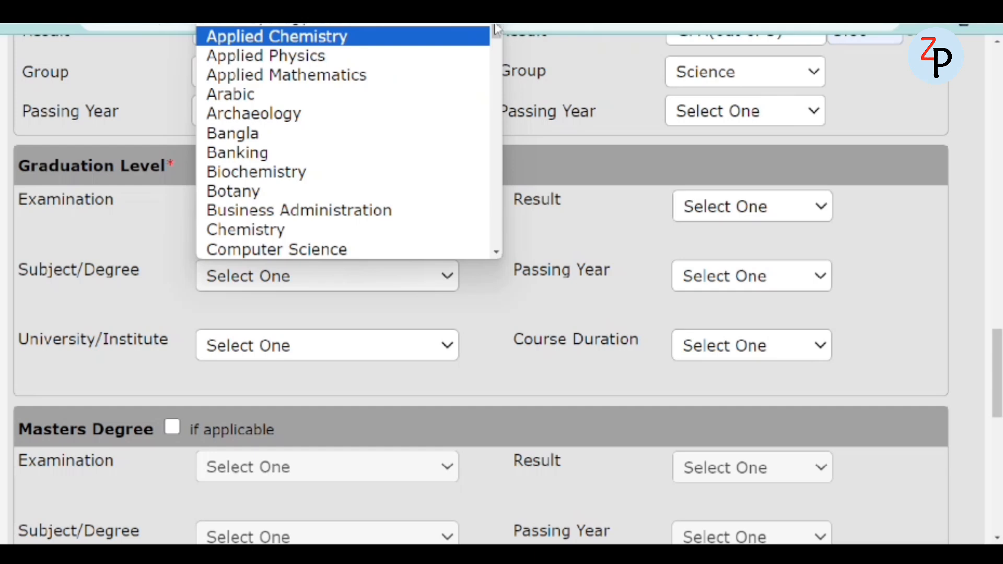
{"action": "left_click_drag", "start_coordinate": [495, 29], "coordinate": [502, 89]}
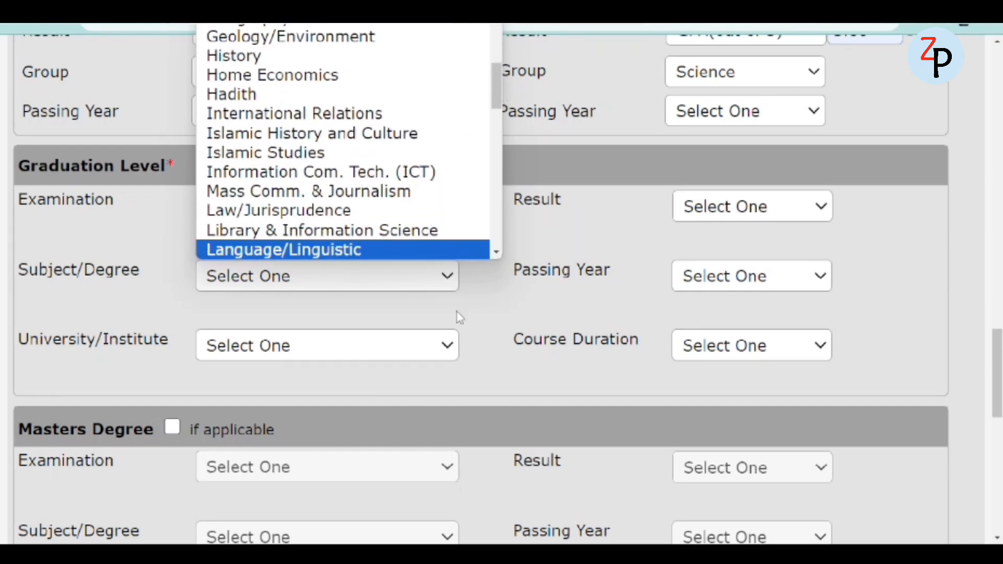
{"action": "left_click", "coordinate": [432, 343]}
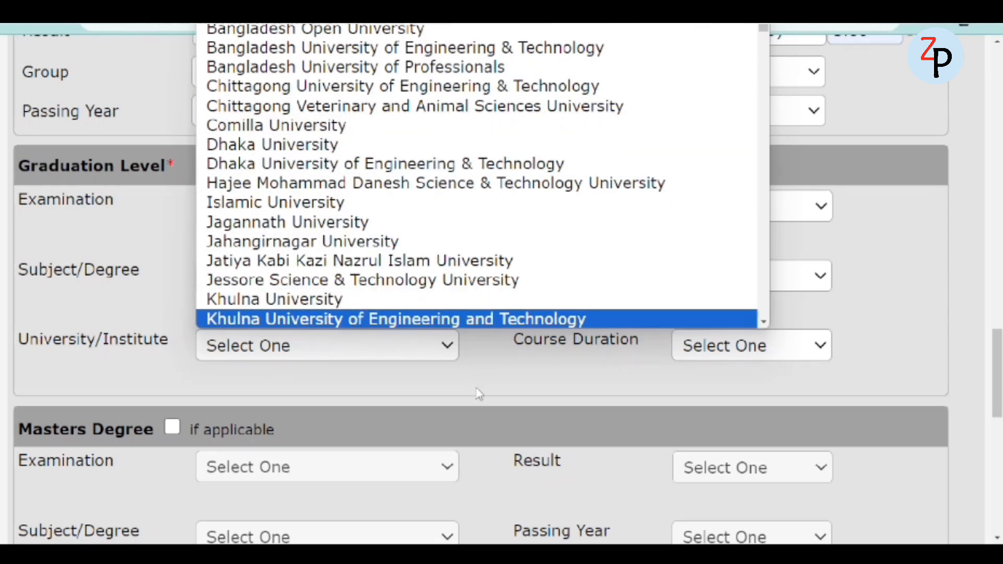
{"action": "left_click", "coordinate": [478, 393]}
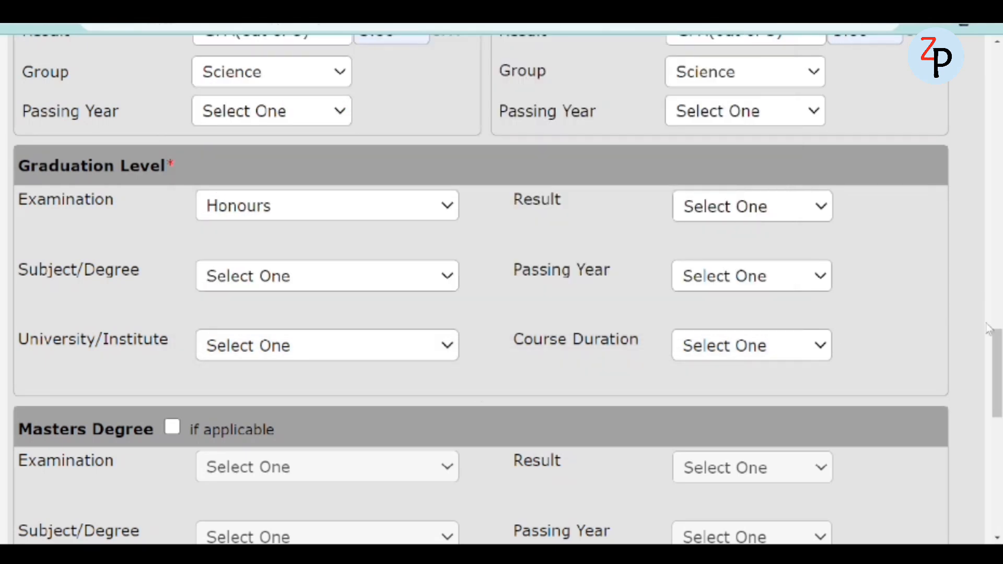
- Enable the Masters Degree section and set its examination to M.A
{"action": "left_click_drag", "start_coordinate": [997, 335], "coordinate": [996, 389]}
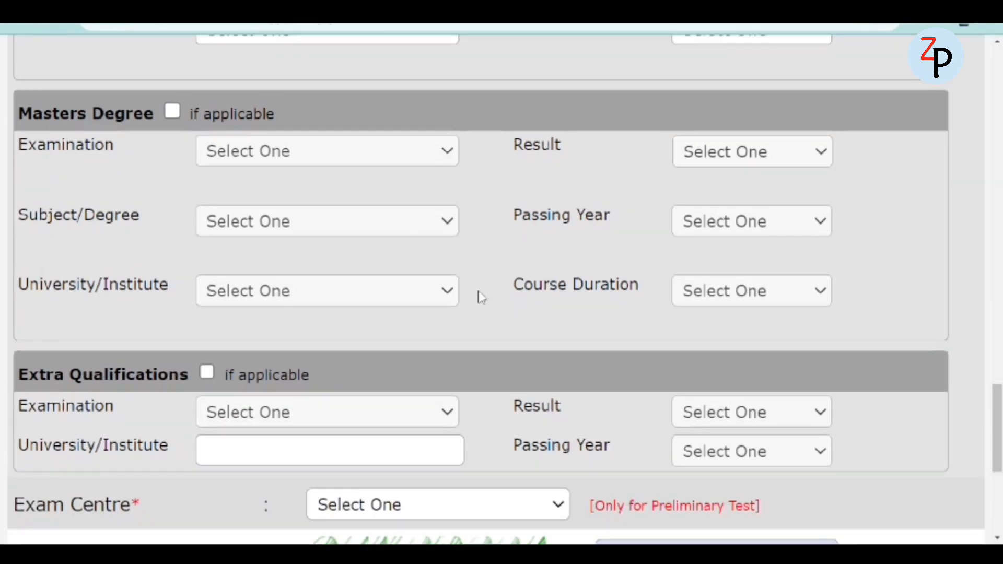
{"action": "left_click", "coordinate": [170, 114]}
{"action": "left_click", "coordinate": [320, 152]}
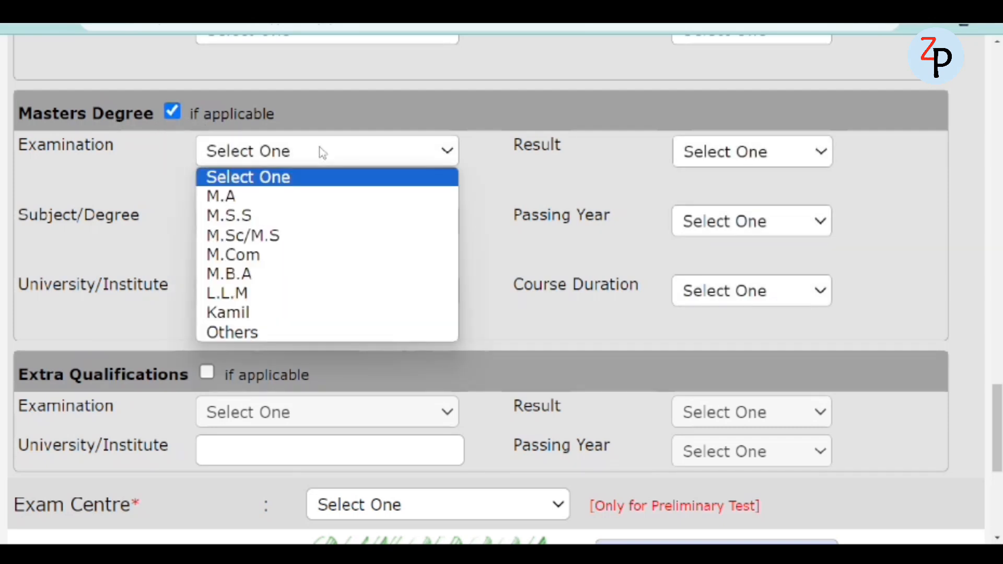
{"action": "left_click", "coordinate": [249, 197]}
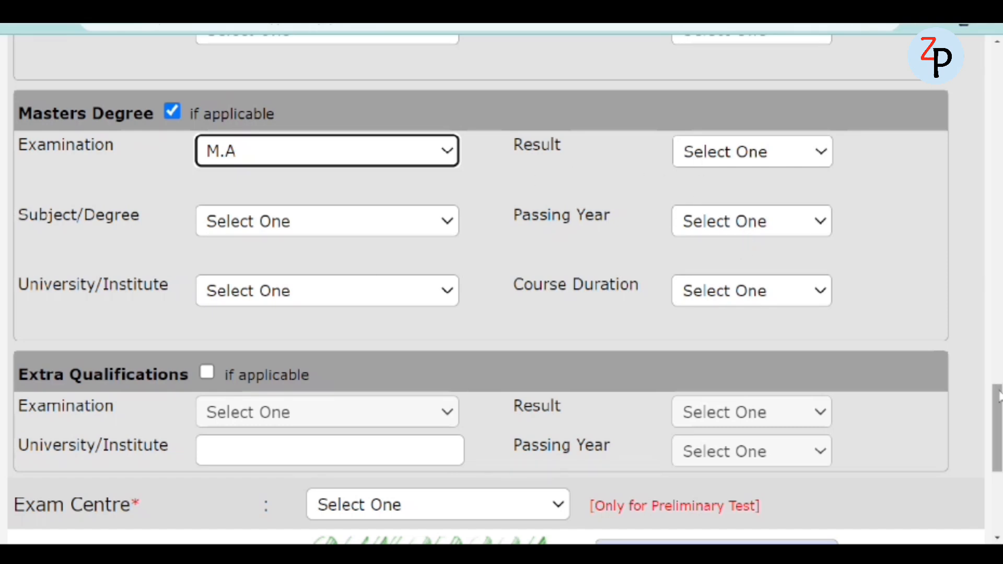
- Enable the Extra Qualifications section and set its examination to B. Ed, leaving the university/institute blank
{"action": "left_click_drag", "start_coordinate": [998, 389], "coordinate": [999, 418]}
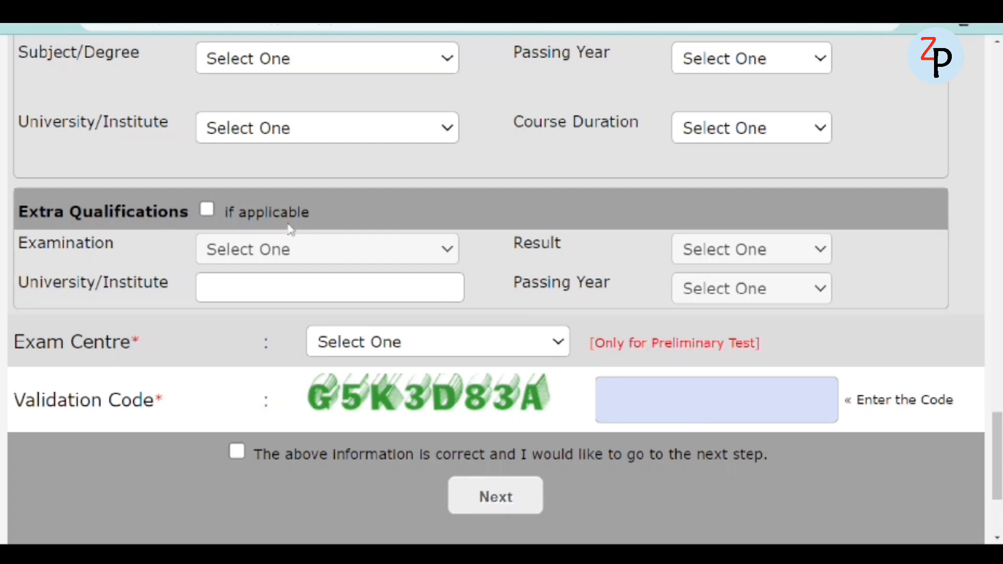
{"action": "left_click", "coordinate": [208, 210]}
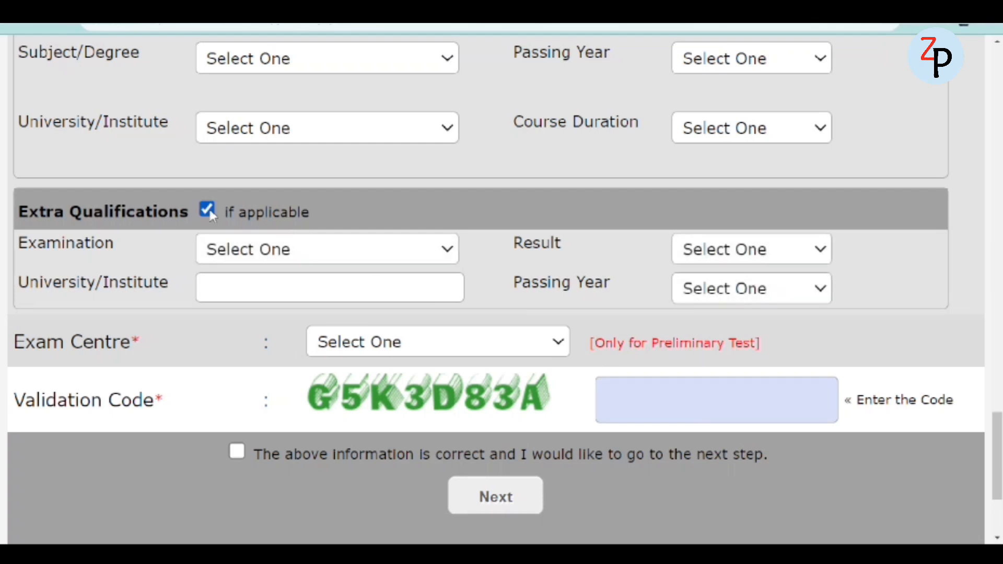
{"action": "left_click", "coordinate": [316, 261]}
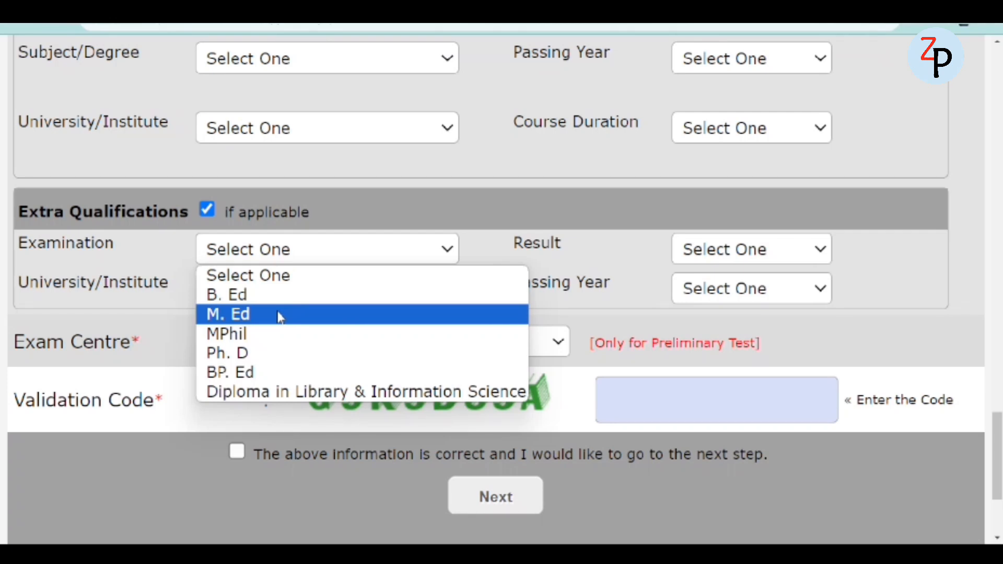
{"action": "left_click", "coordinate": [247, 295]}
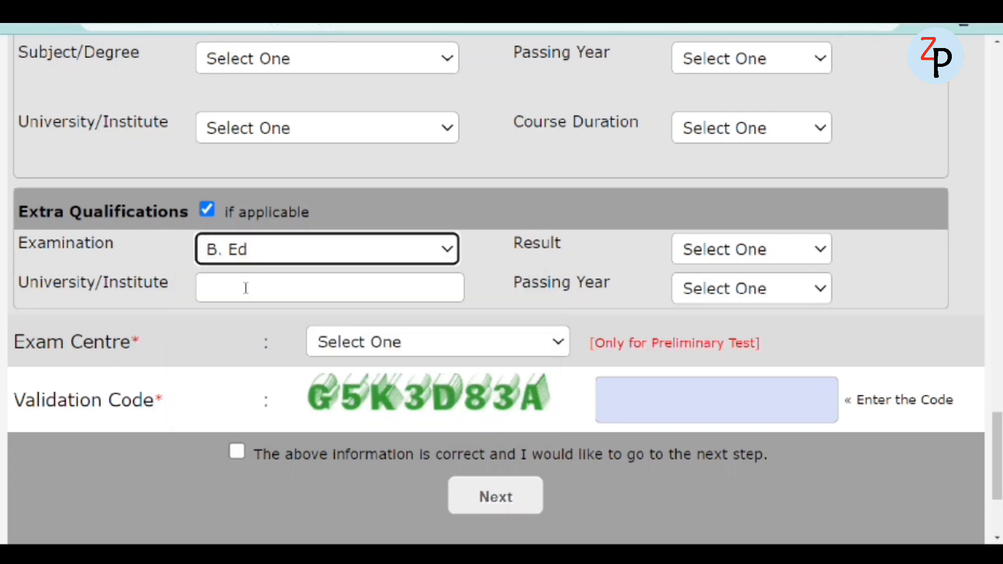
{"action": "left_click", "coordinate": [274, 279]}
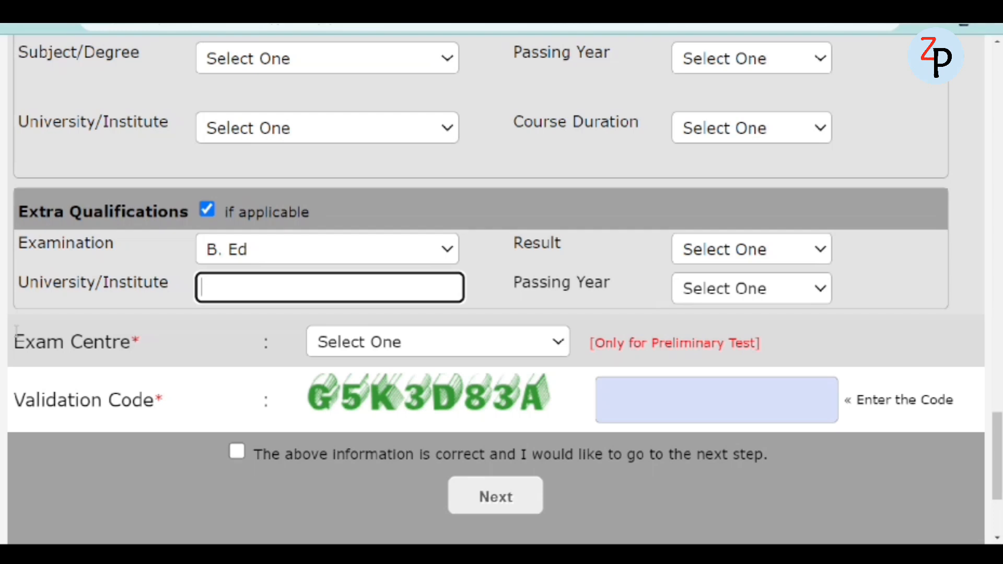
- Set the exam centre for the preliminary test to Dhaka
{"action": "left_click", "coordinate": [488, 342]}
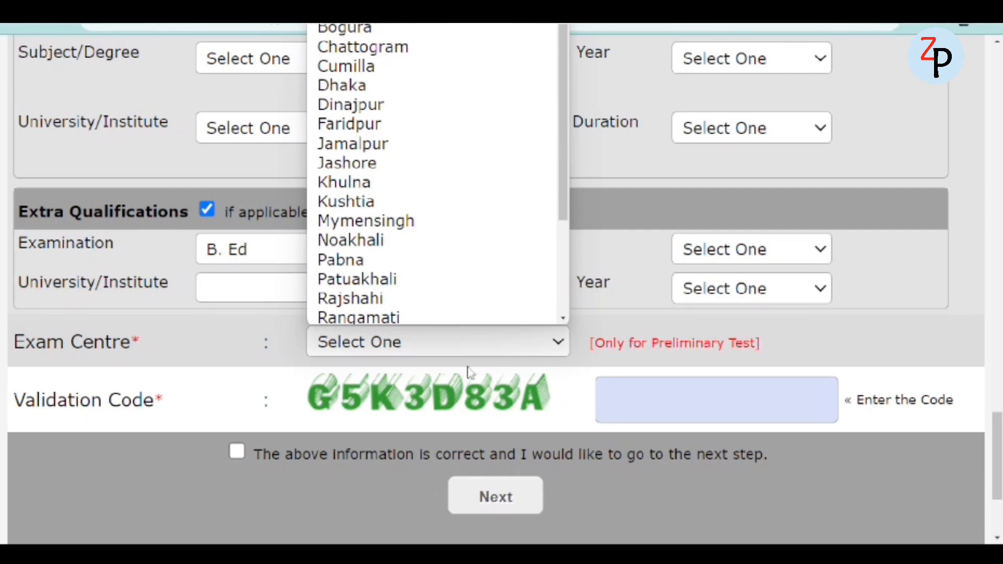
{"action": "left_click_drag", "start_coordinate": [565, 184], "coordinate": [550, 120]}
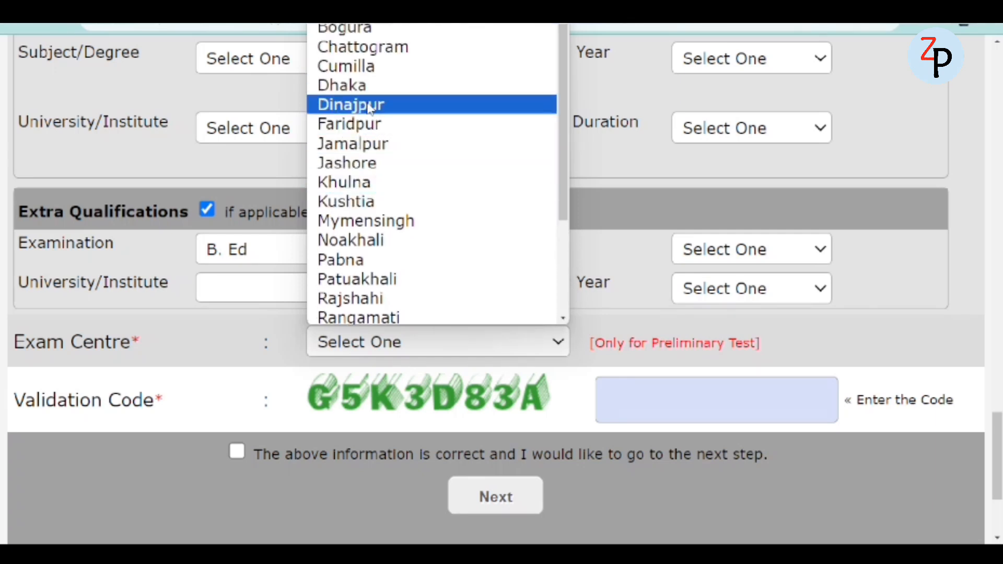
{"action": "left_click", "coordinate": [350, 81]}
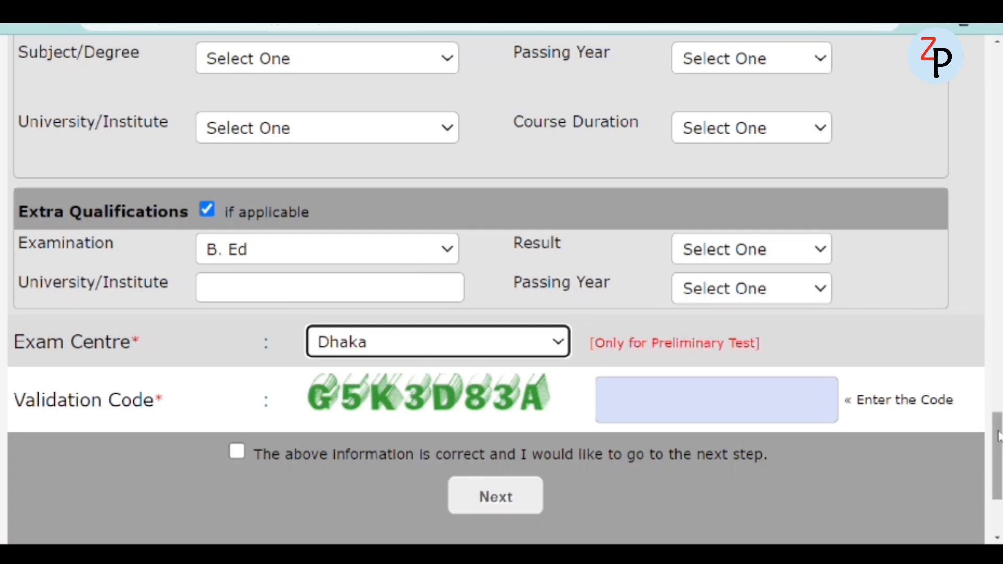
- Declare that the above information is correct and that the application should go to the next step
{"action": "scroll", "coordinate": [997, 454], "scroll_direction": "down", "scroll_amount": 2}
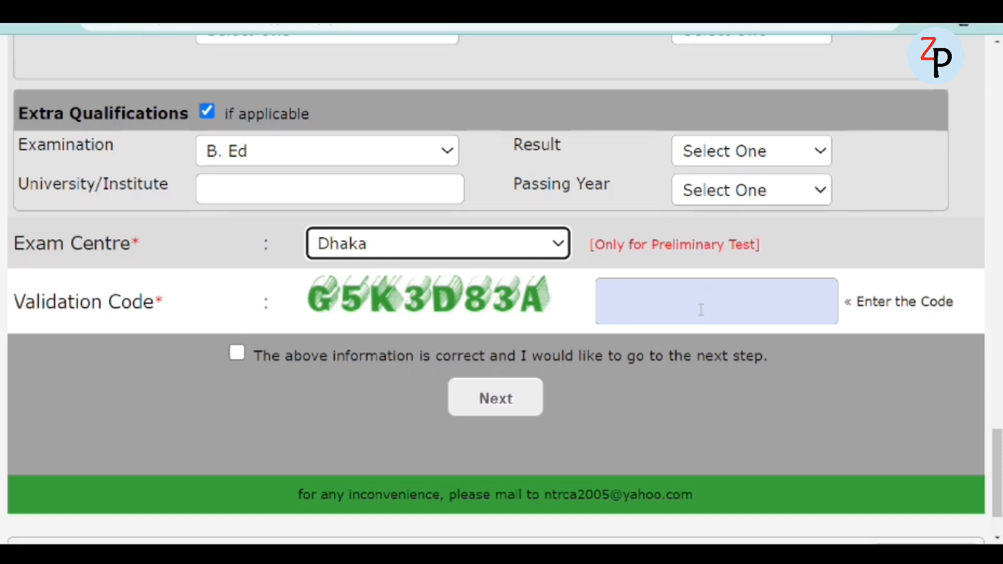
{"action": "left_click", "coordinate": [236, 355]}
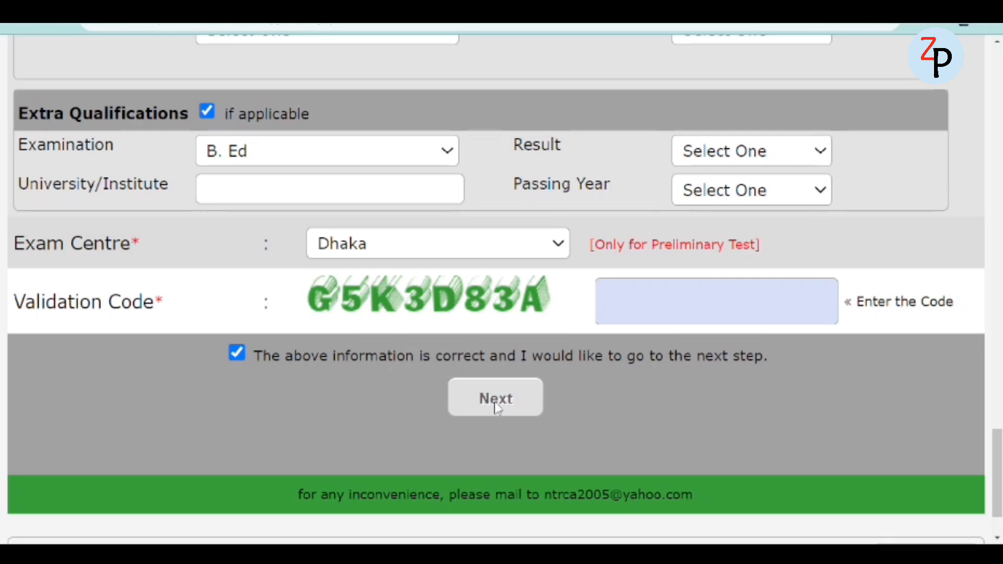
{"action": "mouse_move", "coordinate": [895, 540]}
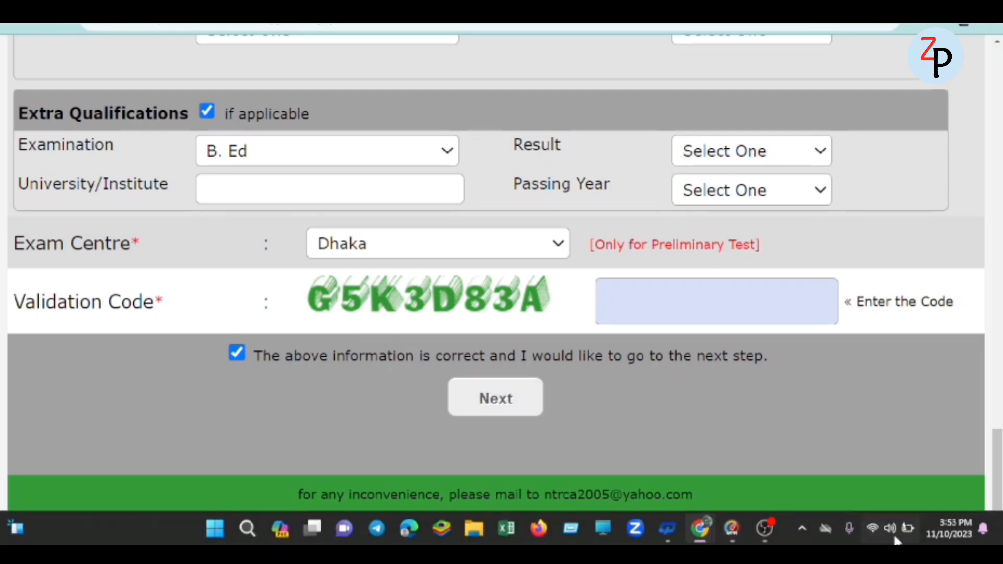